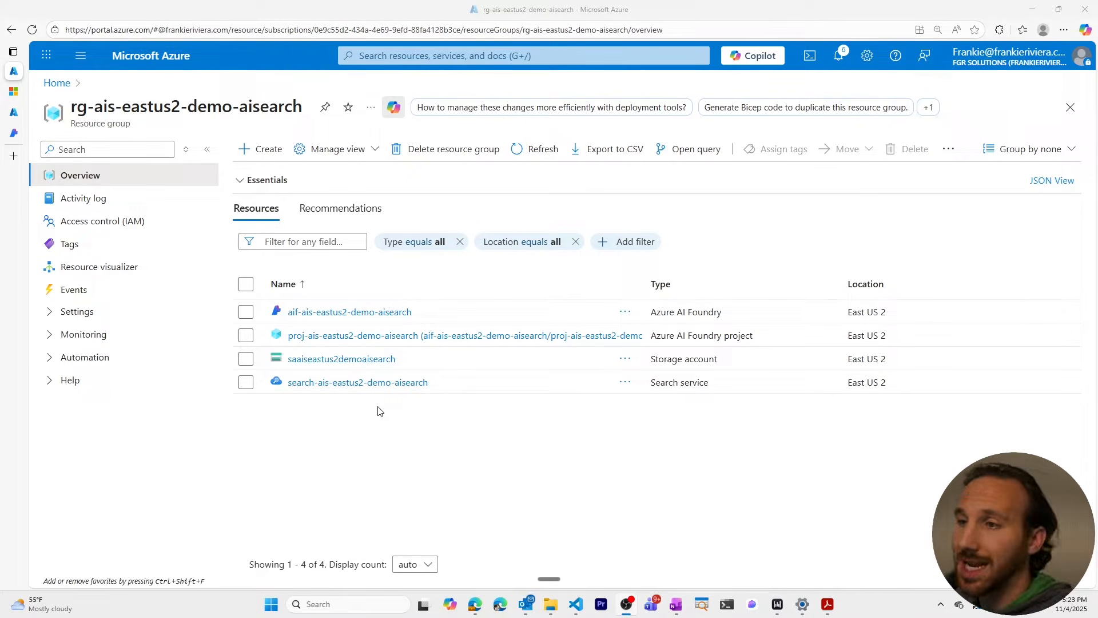
- Create a blob container named nasa-e-book in the saaiseastus2demoaisearch storage account
{"action": "left_click", "coordinate": [382, 359]}
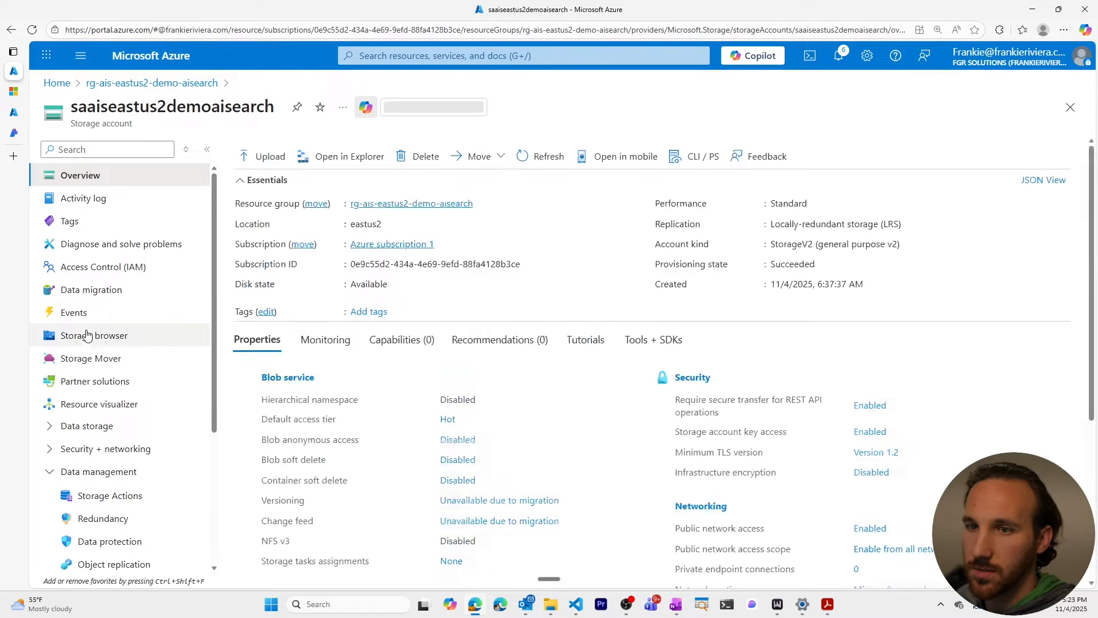
{"action": "left_click", "coordinate": [92, 339]}
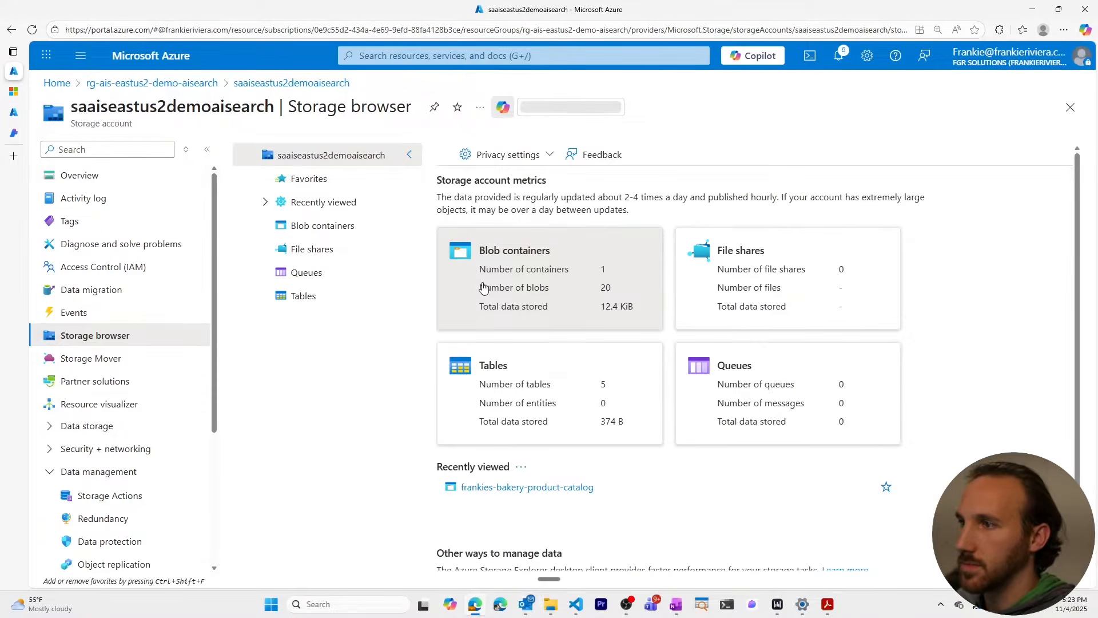
{"action": "left_click", "coordinate": [483, 288]}
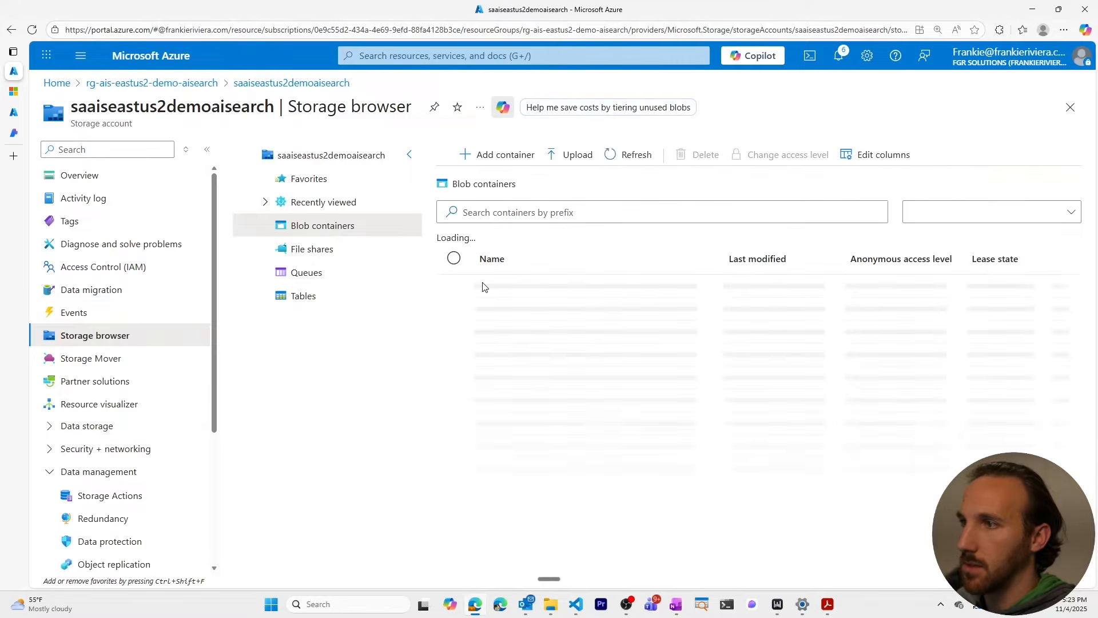
{"action": "left_click", "coordinate": [500, 160]}
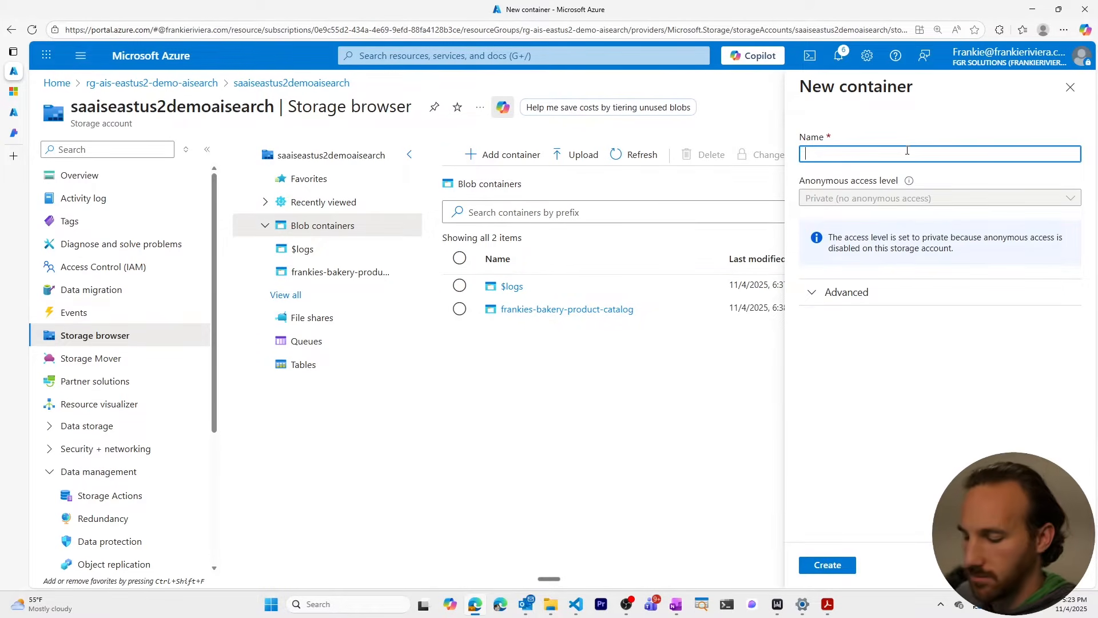
{"action": "type", "text": "nasa-e-book"}
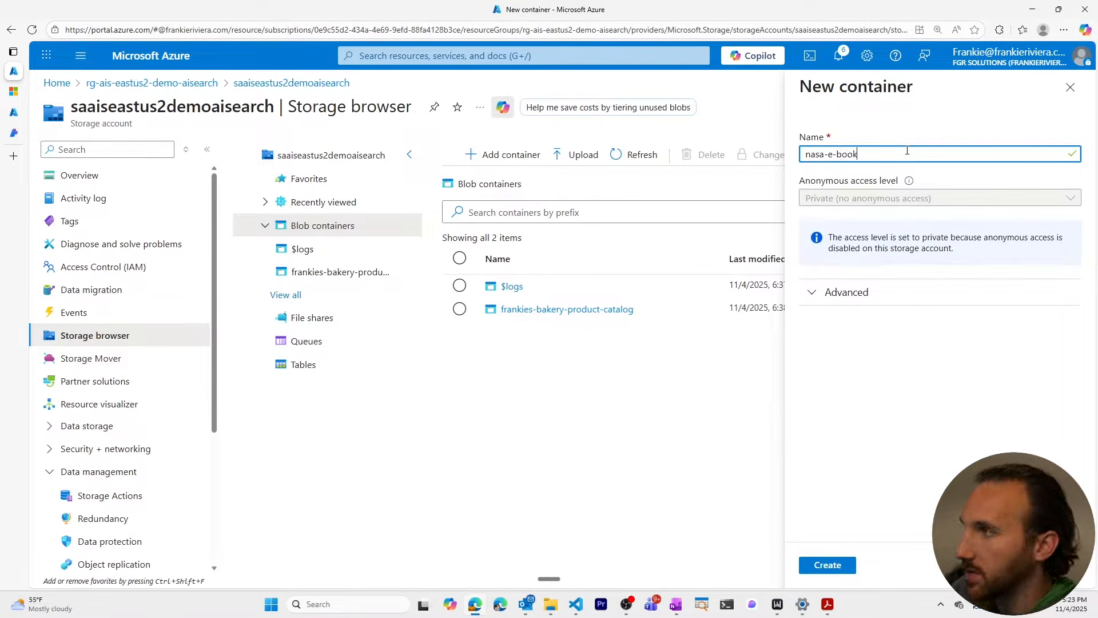
{"action": "left_click", "coordinate": [829, 569]}
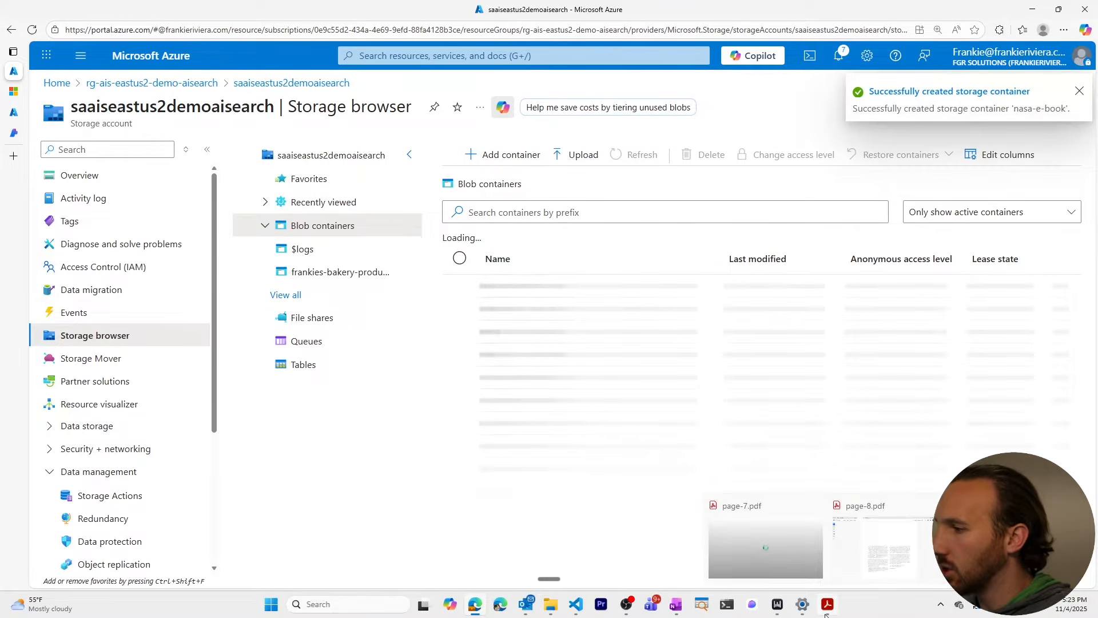
- Switch to File Explorer to review the PDFs in earth_book_2019_text_pages, and examine page-8.pdf and page-7.pdf in Acrobat
{"action": "mouse_move", "coordinate": [549, 602]}
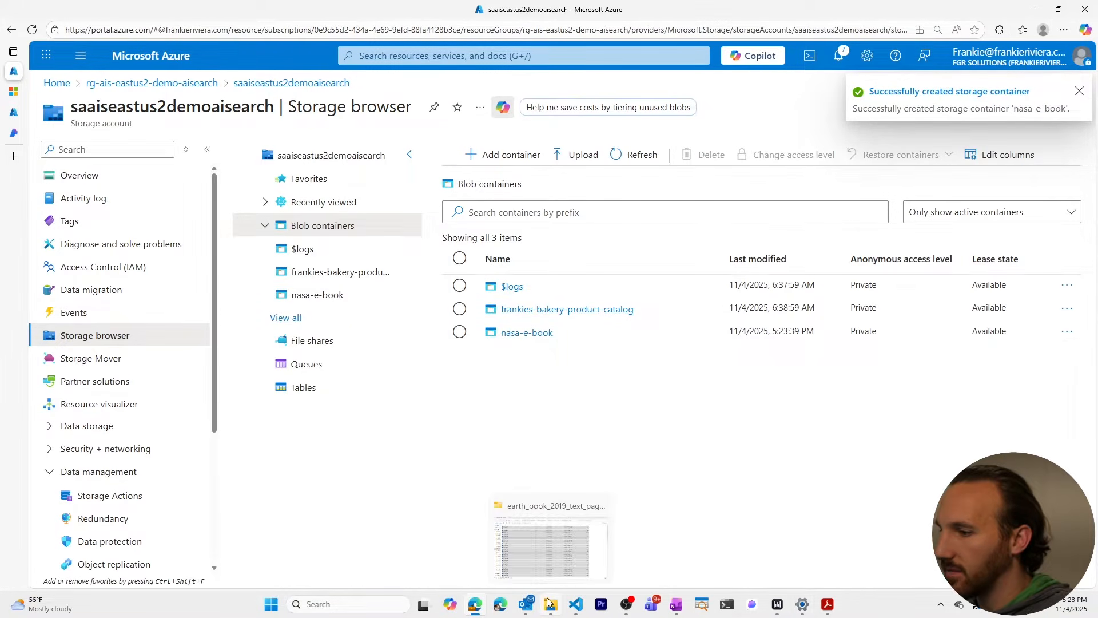
{"action": "left_click", "coordinate": [554, 550]}
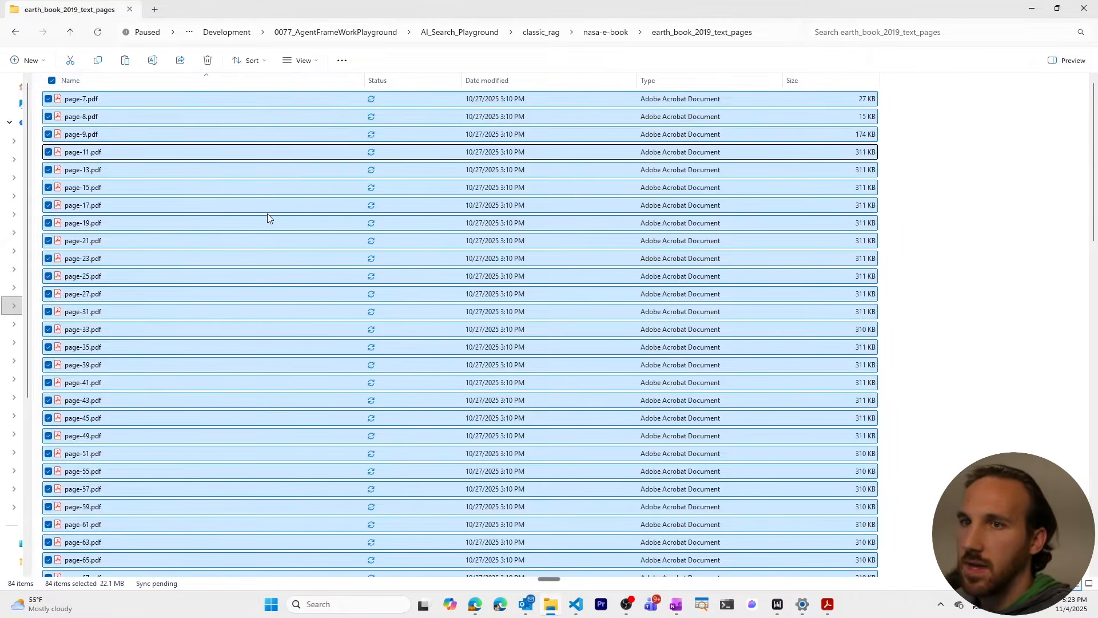
{"action": "left_click", "coordinate": [259, 235]}
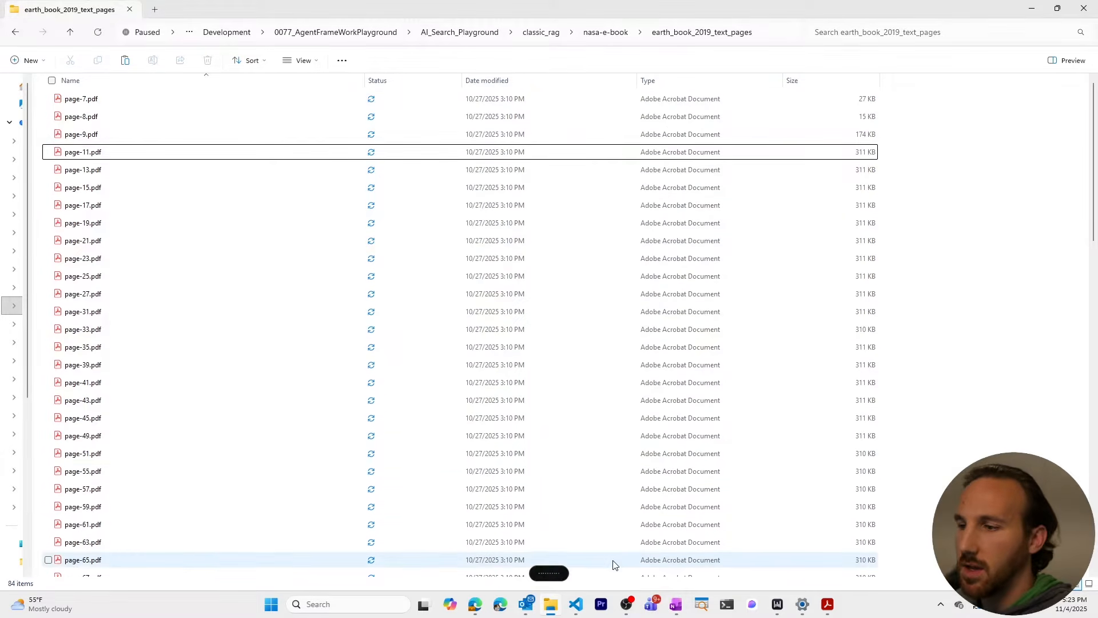
{"action": "scroll", "coordinate": [258, 229], "scroll_direction": "down", "scroll_amount": 4}
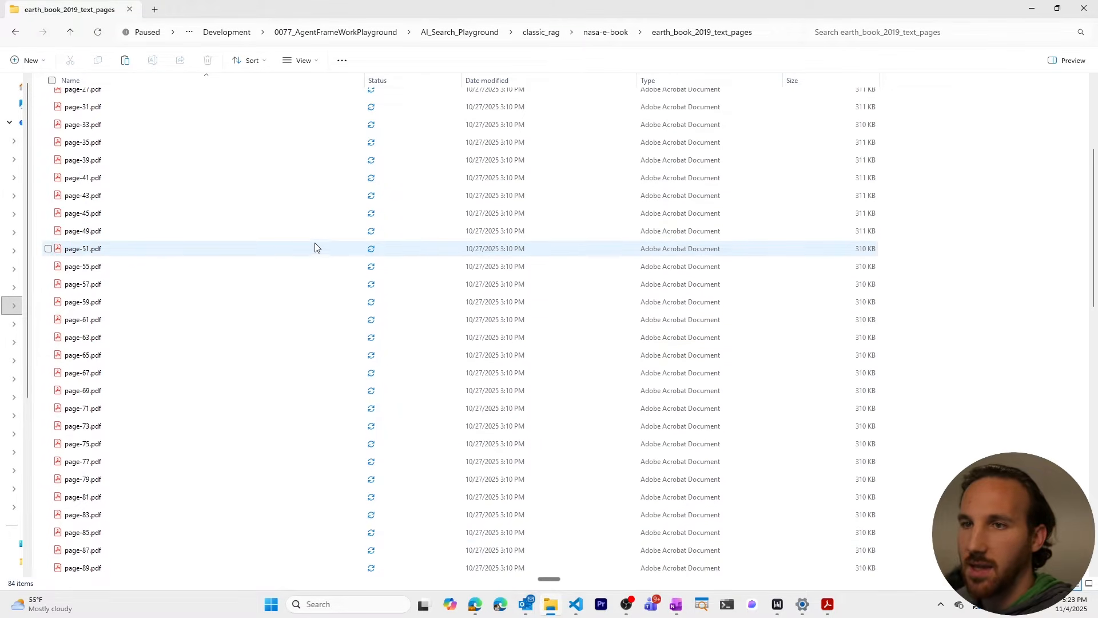
{"action": "scroll", "coordinate": [316, 248], "scroll_direction": "up", "scroll_amount": 4}
{"action": "left_click", "coordinate": [827, 603]}
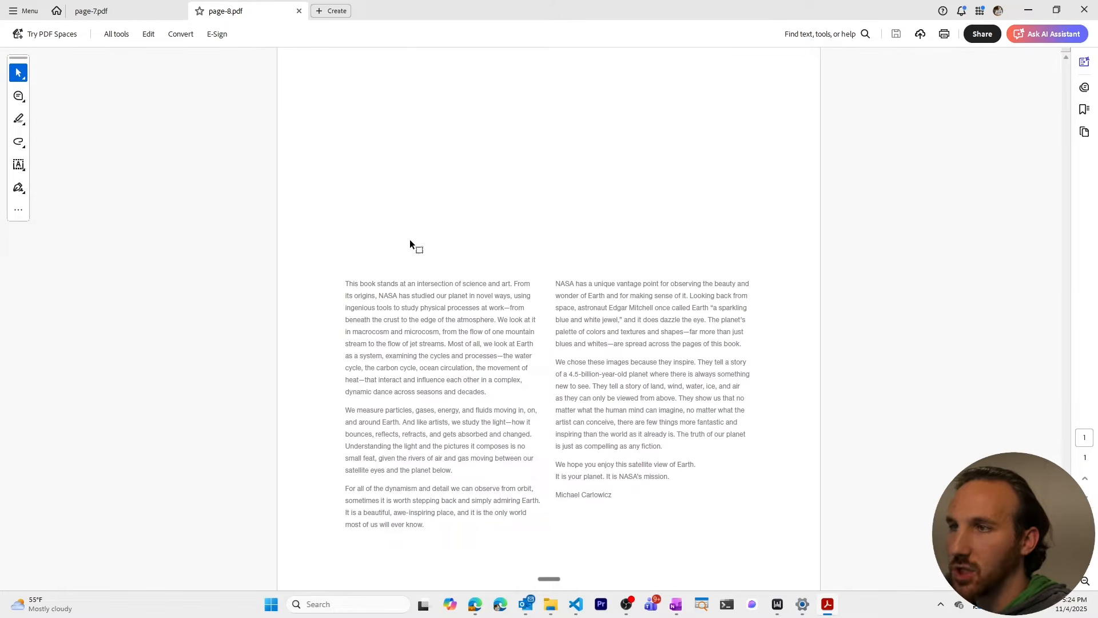
{"action": "left_click", "coordinate": [94, 11]}
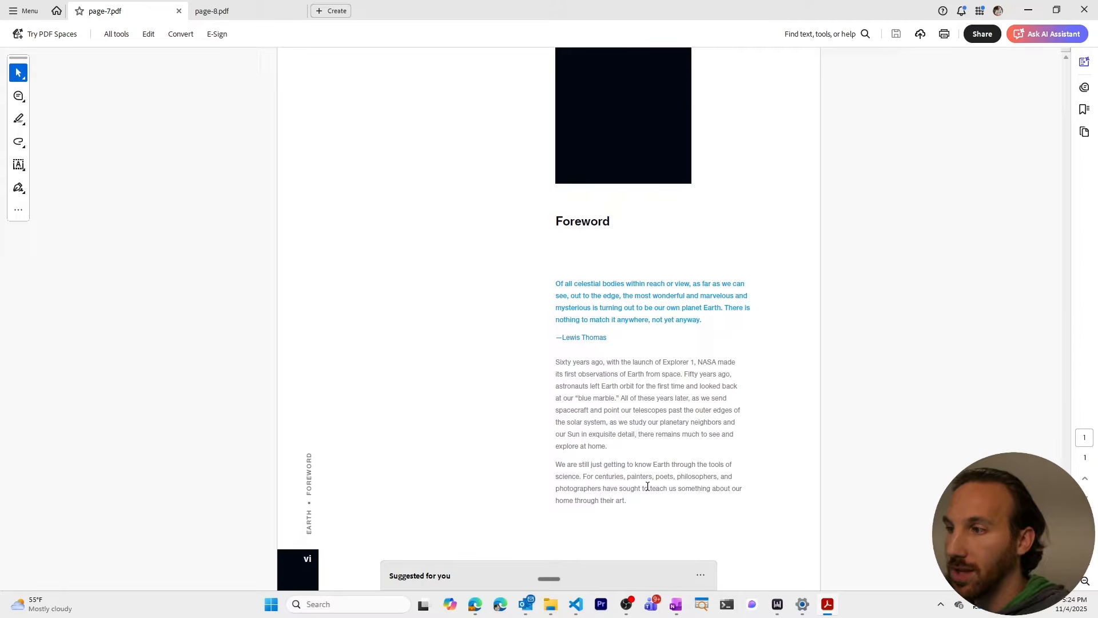
{"action": "left_click", "coordinate": [1035, 17]}
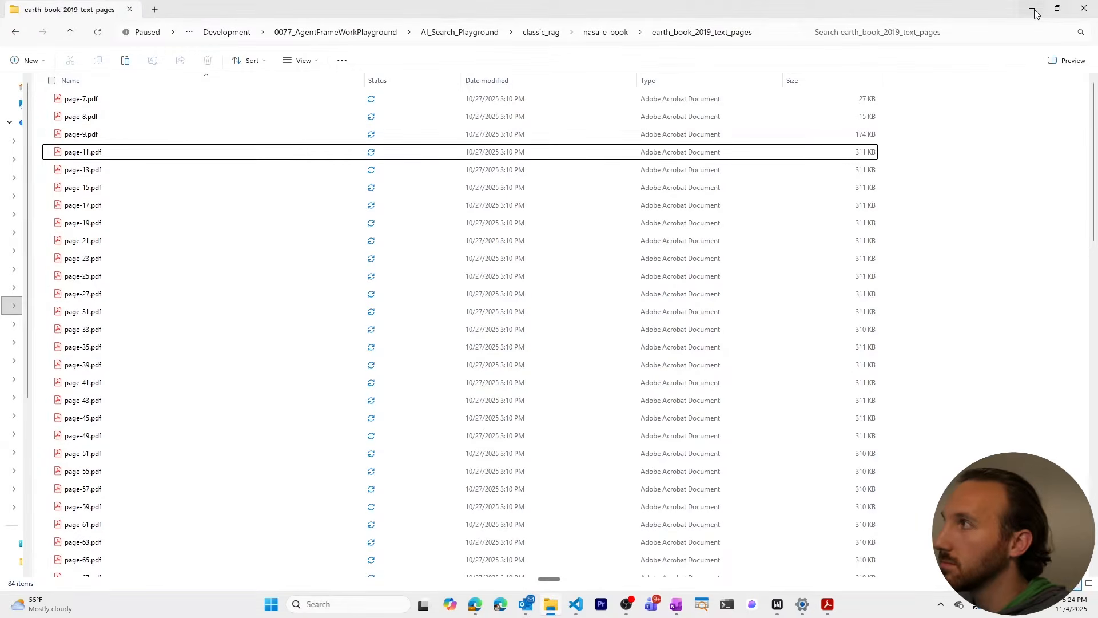
{"action": "left_click", "coordinate": [1033, 9]}
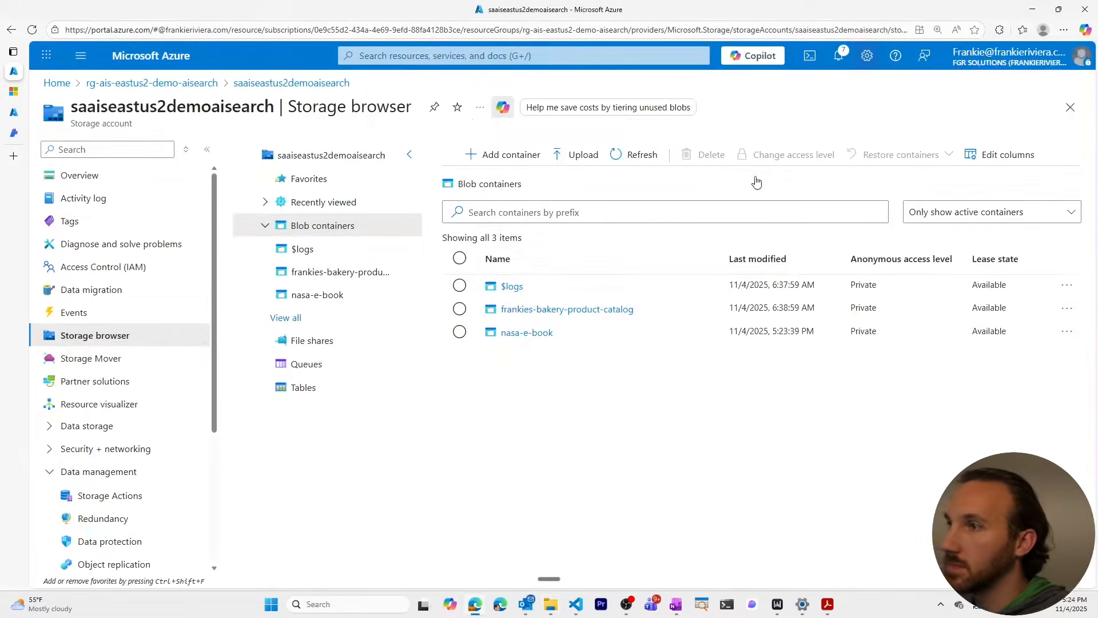
- Upload all PDFs from the earth_book_2019_text_pages folder to the nasa-e-book container
{"action": "left_click", "coordinate": [517, 333]}
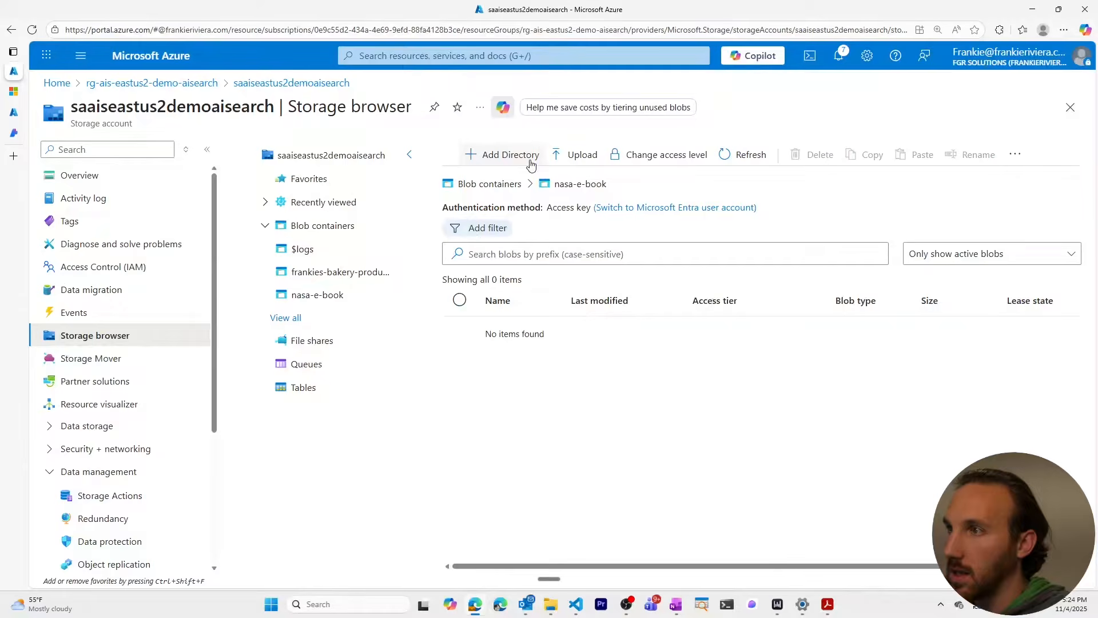
{"action": "left_click", "coordinate": [577, 155]}
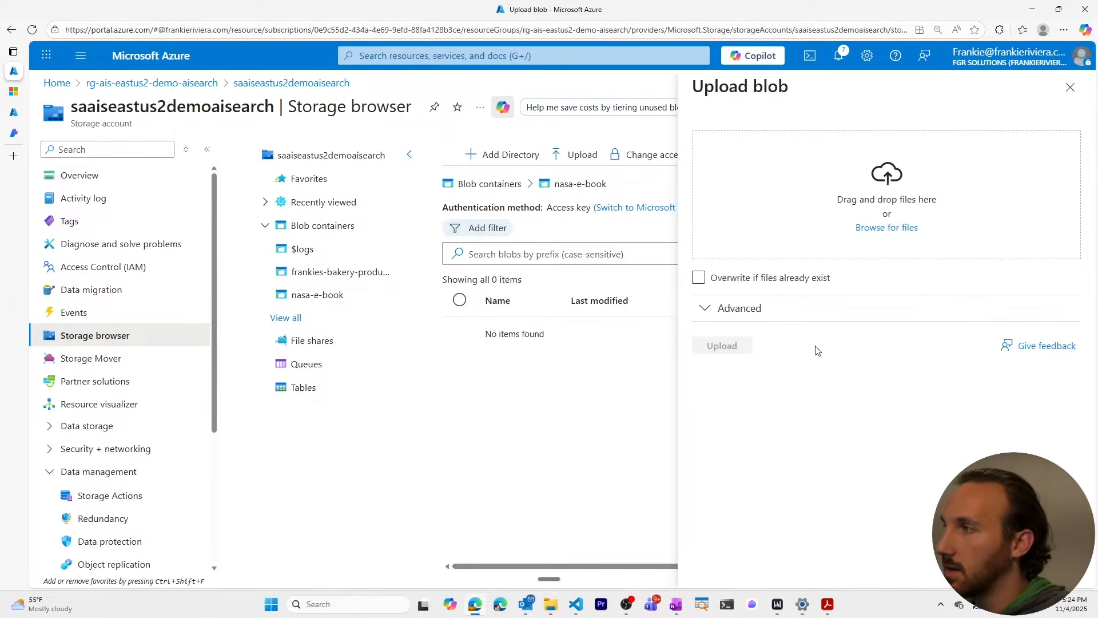
{"action": "mouse_move", "coordinate": [551, 603]}
{"action": "left_click", "coordinate": [548, 564]}
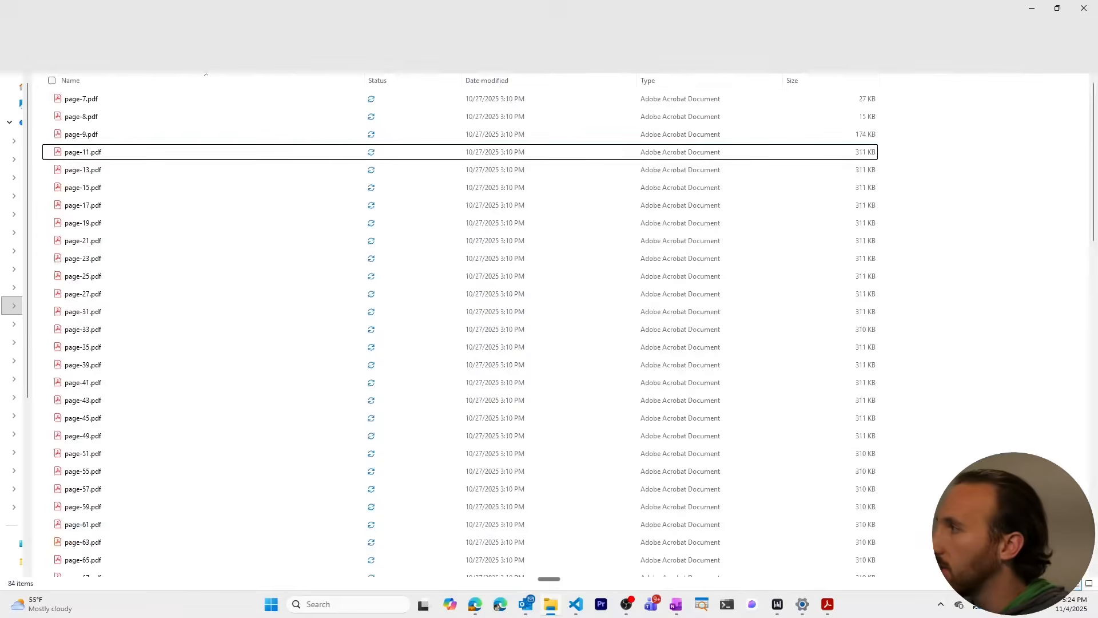
{"action": "key", "text": "ctrl+a"}
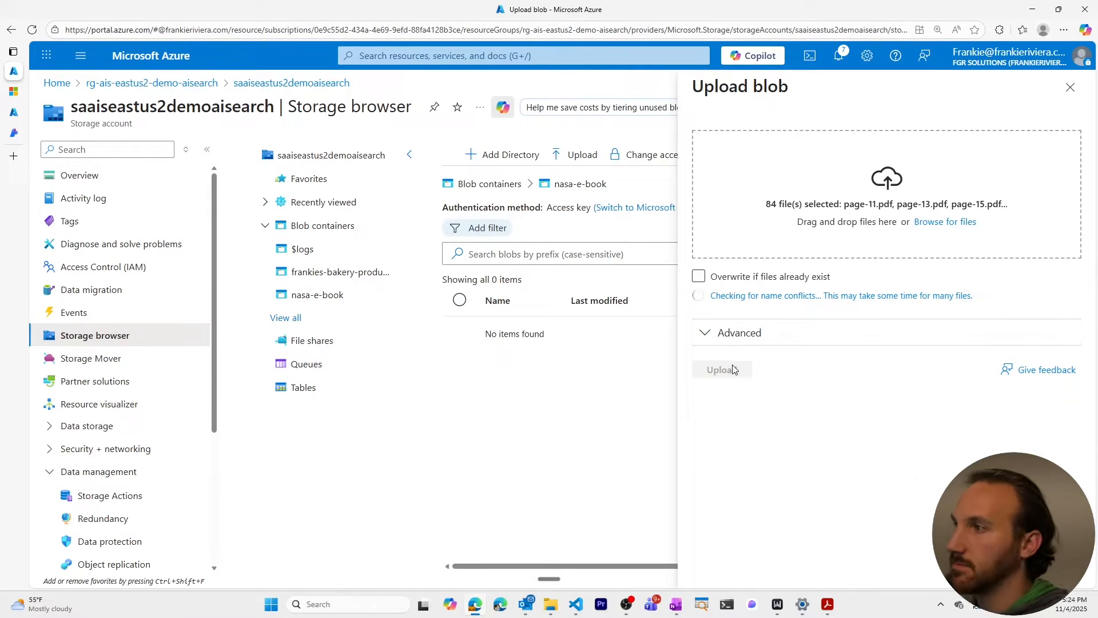
{"action": "left_click", "coordinate": [729, 346]}
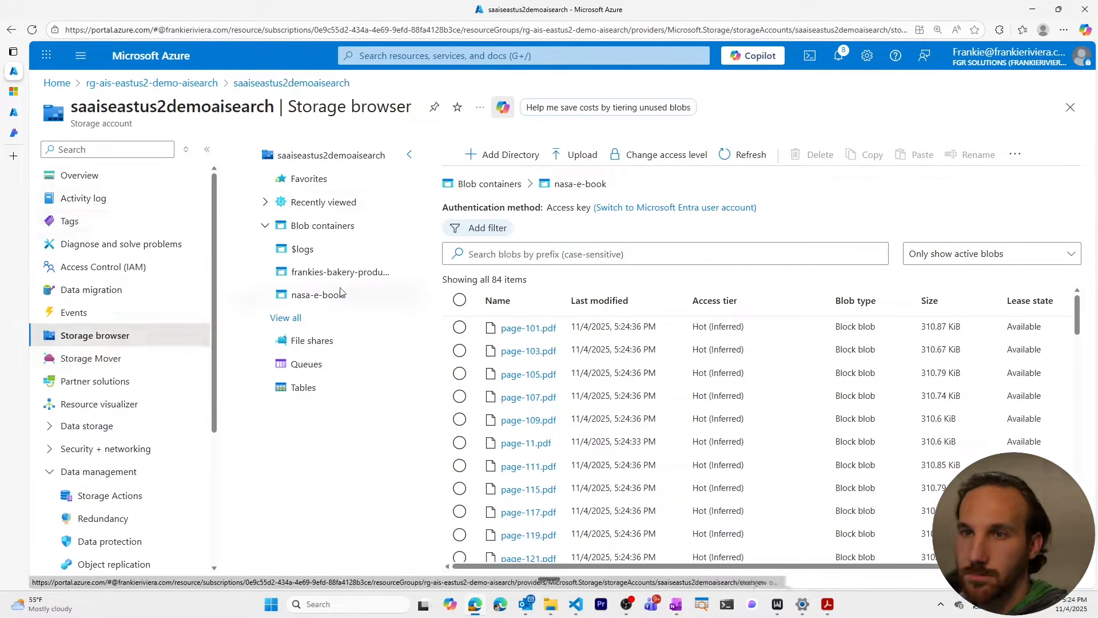
- Return to the rg-ais-eastus2-demo-aisearch resource group and open the aif-ais-eastus2-demo-aisearch resource in the Azure AI Foundry portal
{"action": "left_click", "coordinate": [85, 176]}
{"action": "left_click", "coordinate": [172, 84]}
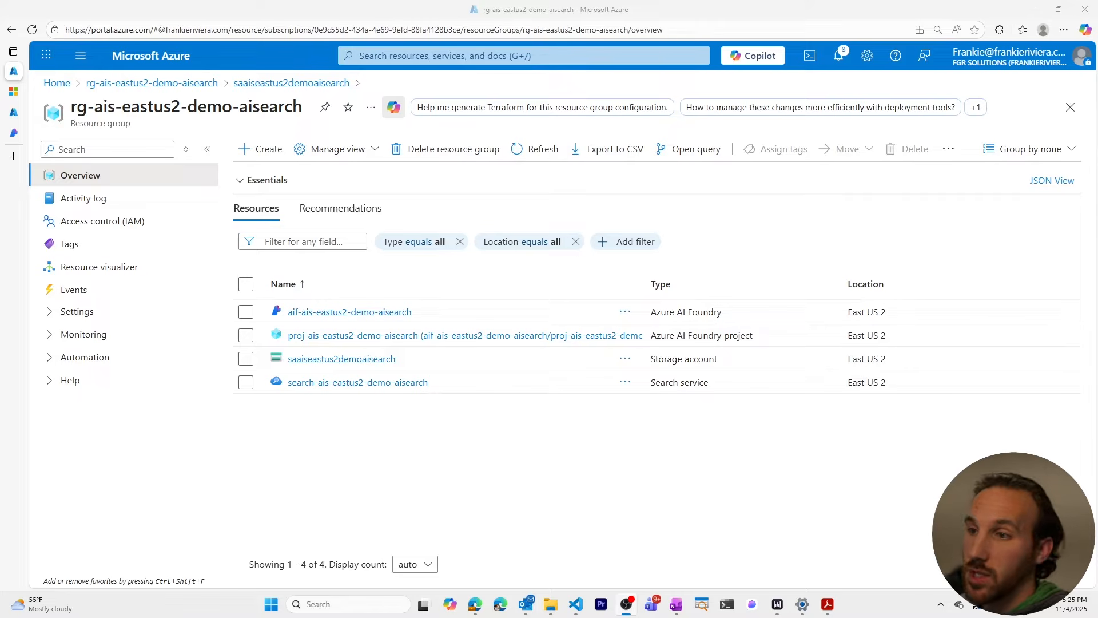
{"action": "left_click", "coordinate": [401, 313]}
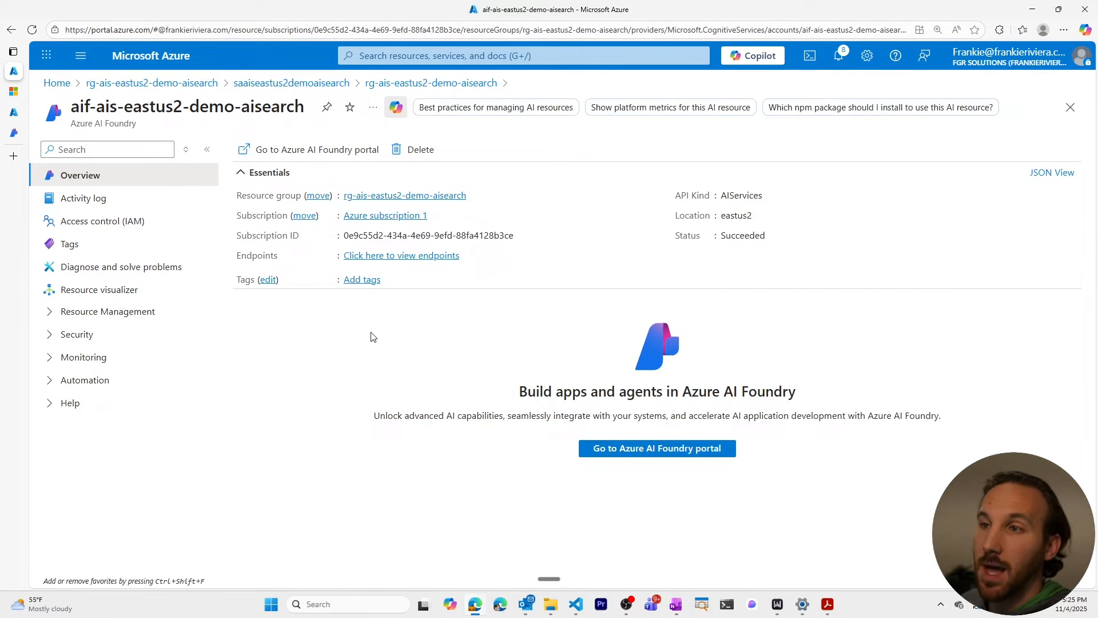
{"action": "left_click", "coordinate": [632, 449]}
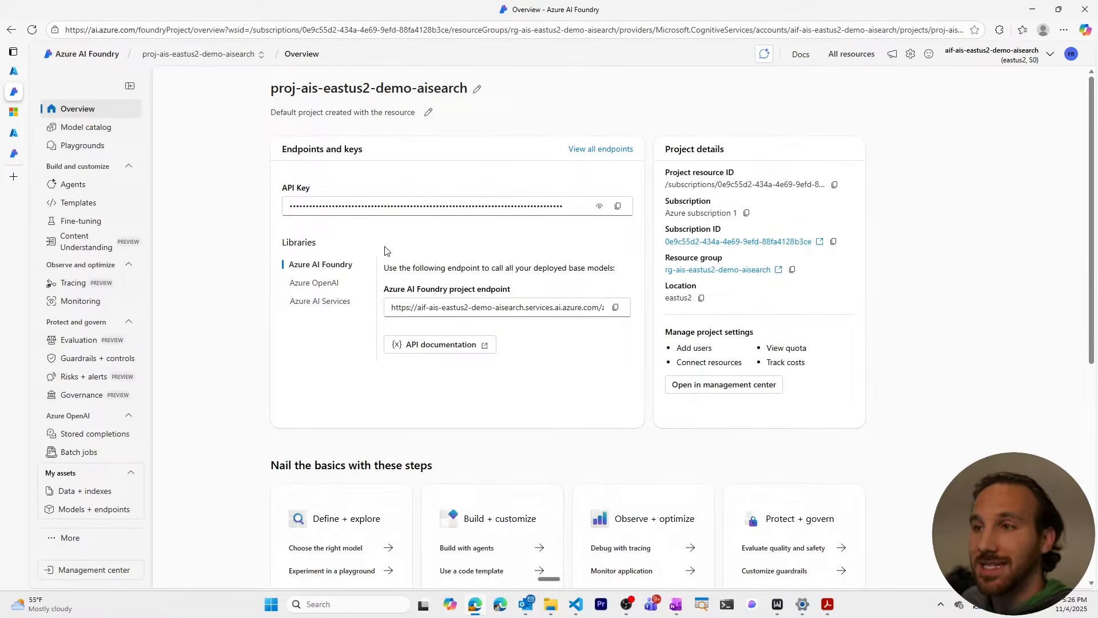
- Start a base model deployment in the project and filter the available models by the Embeddings inference task
{"action": "left_click", "coordinate": [91, 509]}
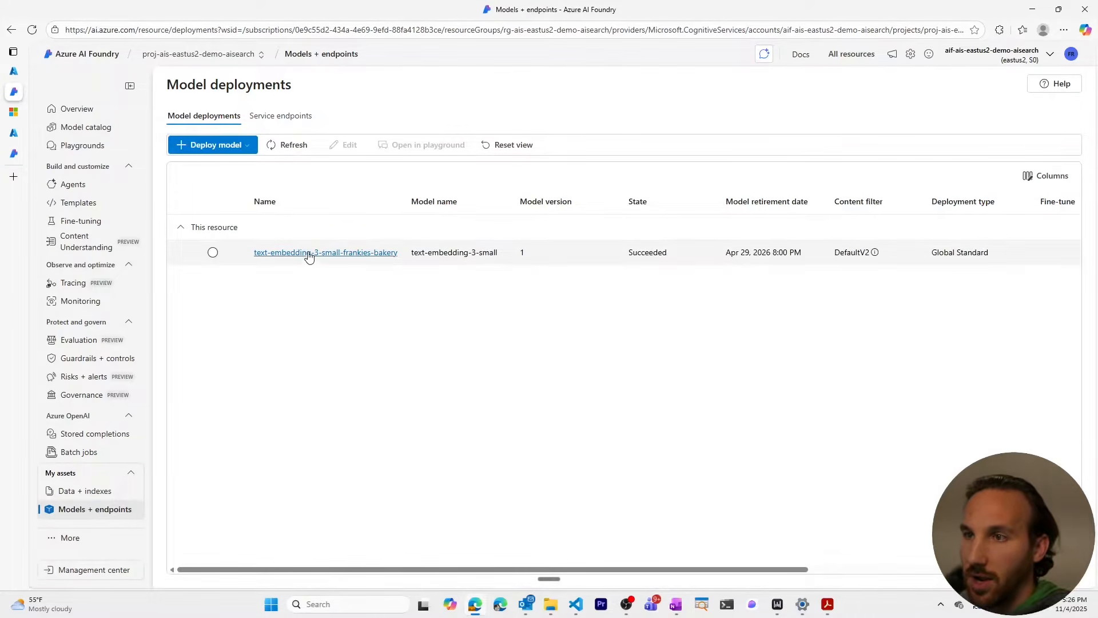
{"action": "left_click", "coordinate": [246, 149]}
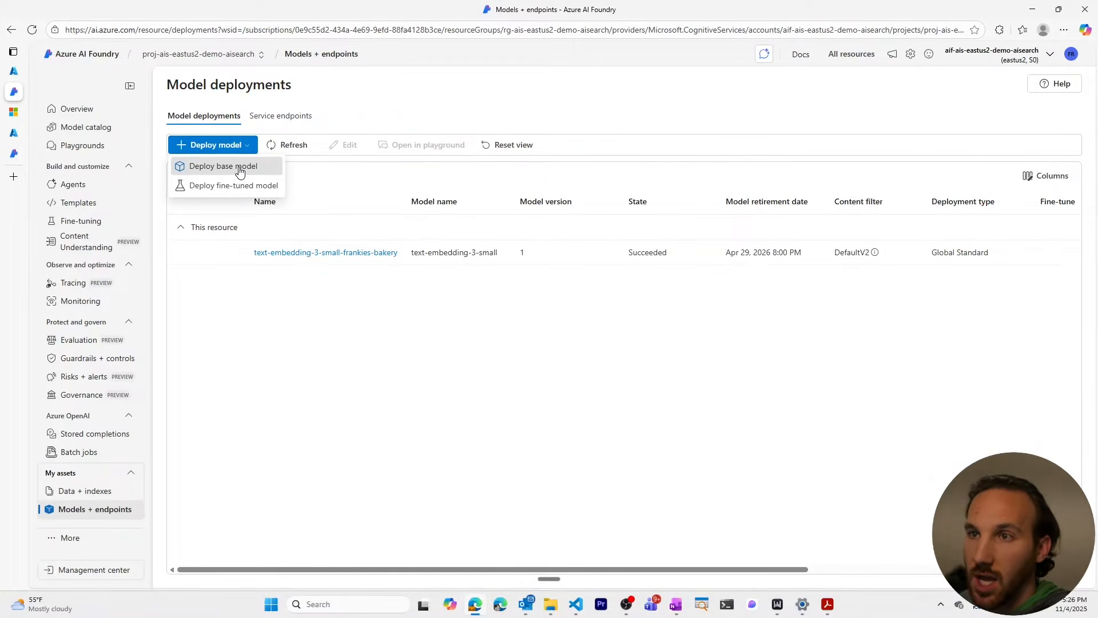
{"action": "left_click", "coordinate": [239, 169]}
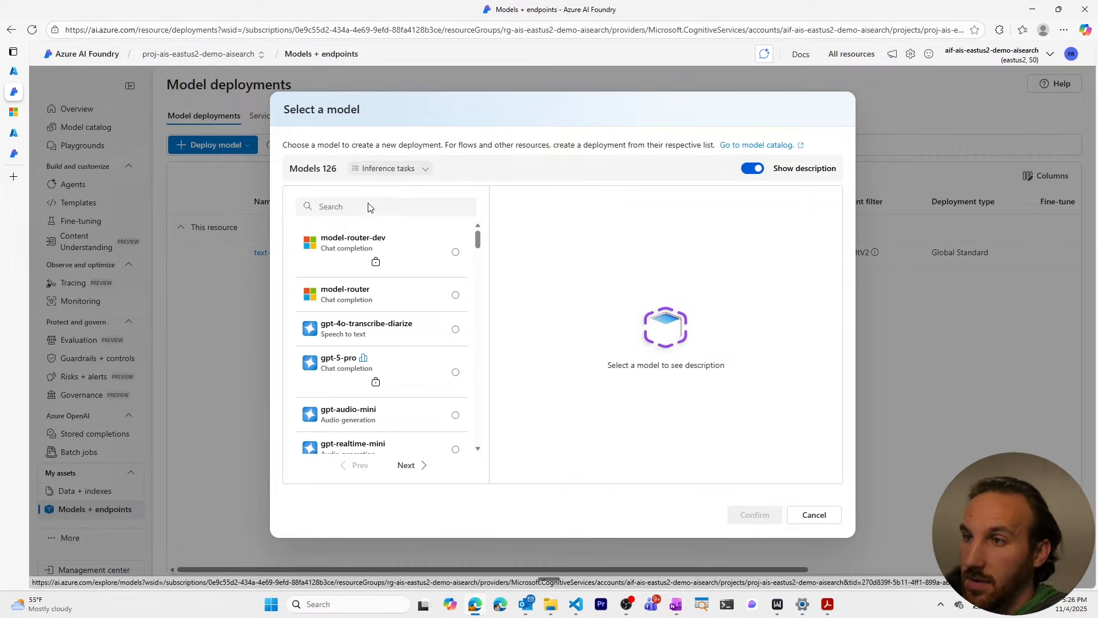
{"action": "left_click", "coordinate": [425, 169]}
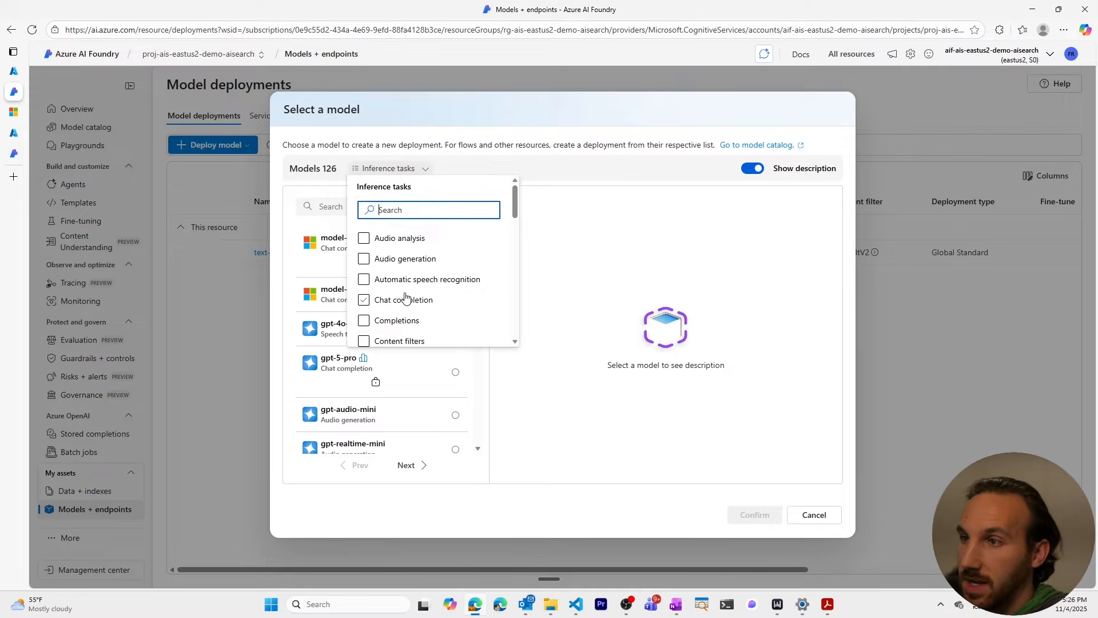
{"action": "scroll", "coordinate": [401, 298], "scroll_direction": "down", "scroll_amount": 5}
{"action": "left_click", "coordinate": [372, 249]}
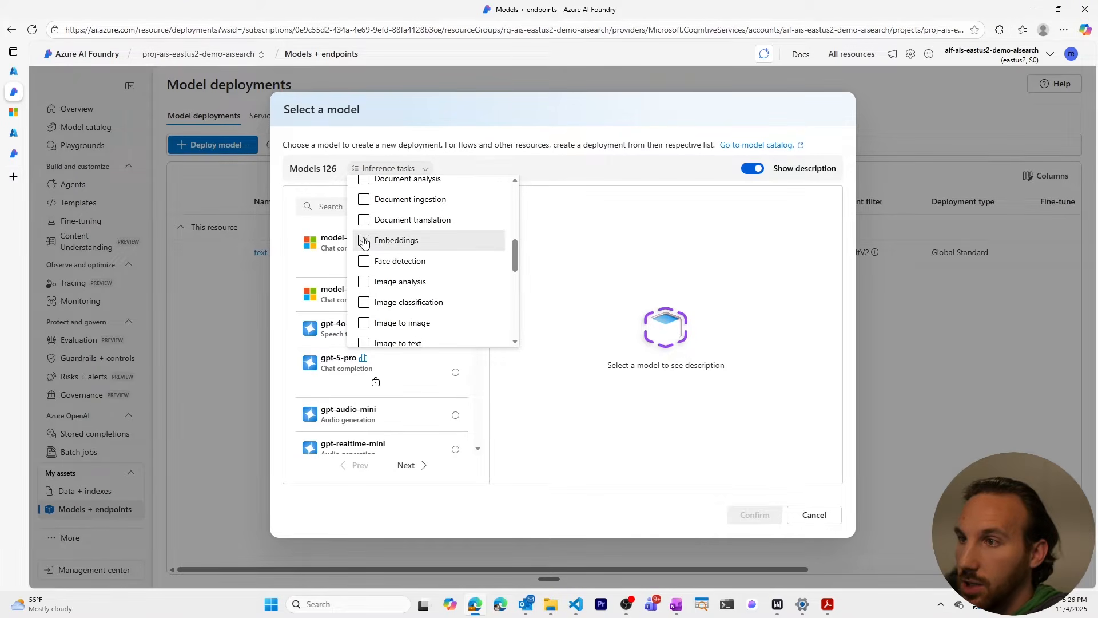
{"action": "left_click", "coordinate": [565, 242]}
- Deploy the text-embedding-3-small model as Global Standard with the deployment name text-embedding-3-small-nasa-e-book
{"action": "left_click", "coordinate": [380, 315]}
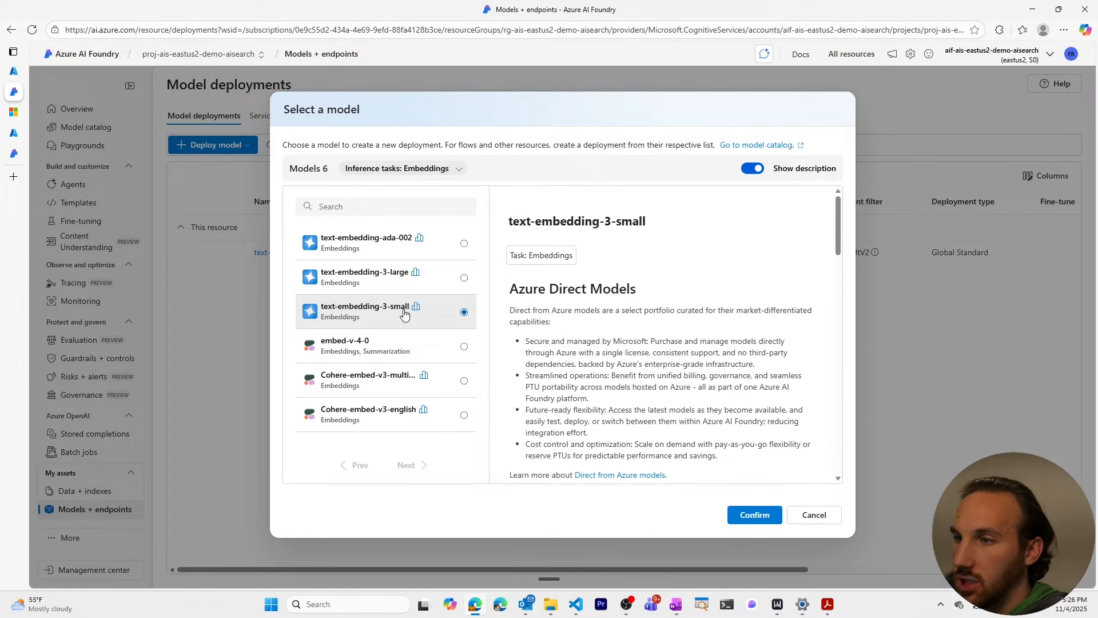
{"action": "left_click", "coordinate": [745, 518]}
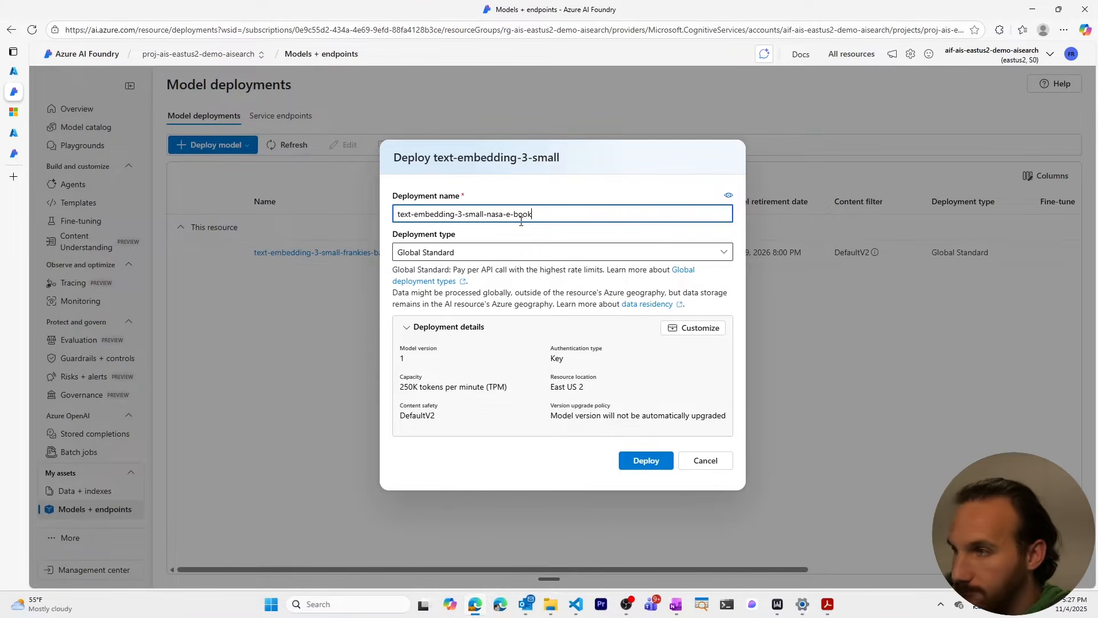
{"action": "left_click", "coordinate": [644, 459]}
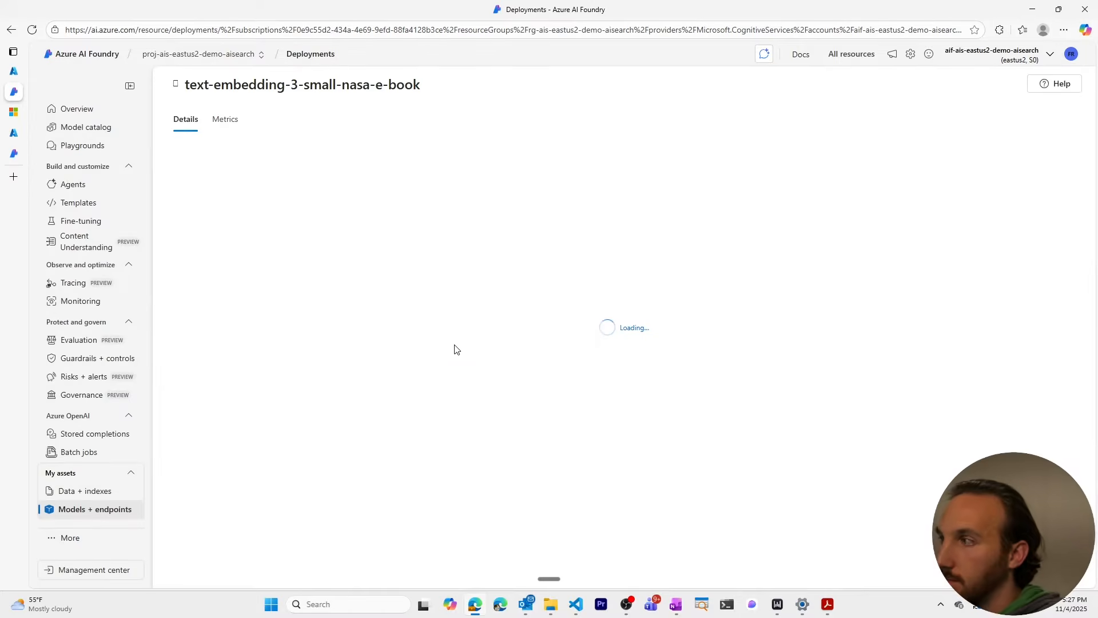
- Switch to the Azure portal and start a new data import in search-ais-eastus2-demo-aisearch with Azure Blob Storage as the data source
{"action": "left_click", "coordinate": [14, 72]}
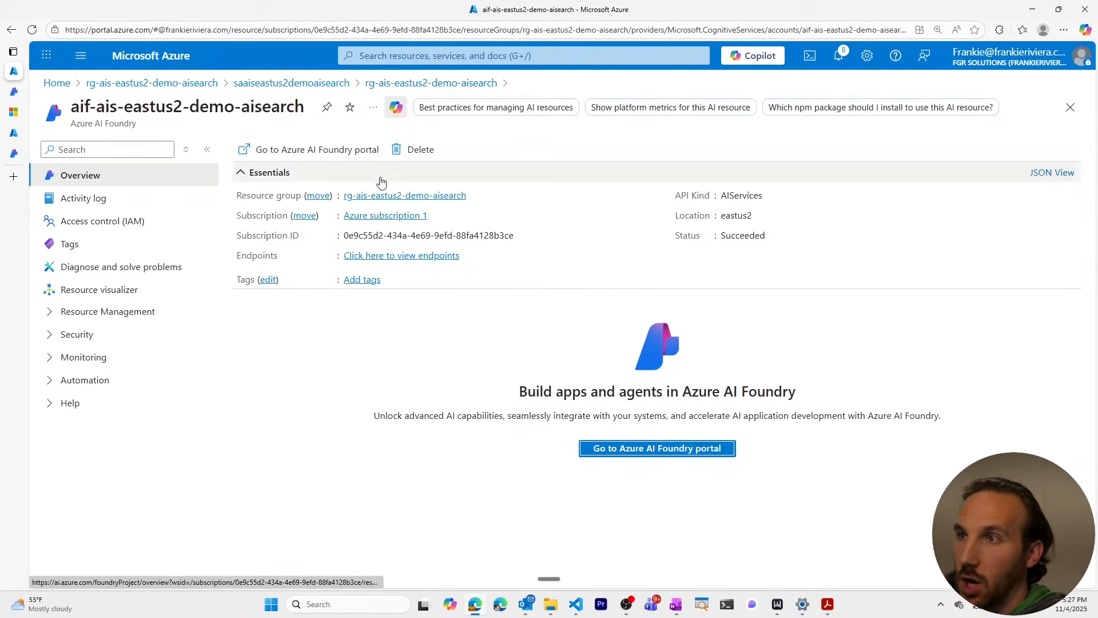
{"action": "left_click", "coordinate": [407, 196]}
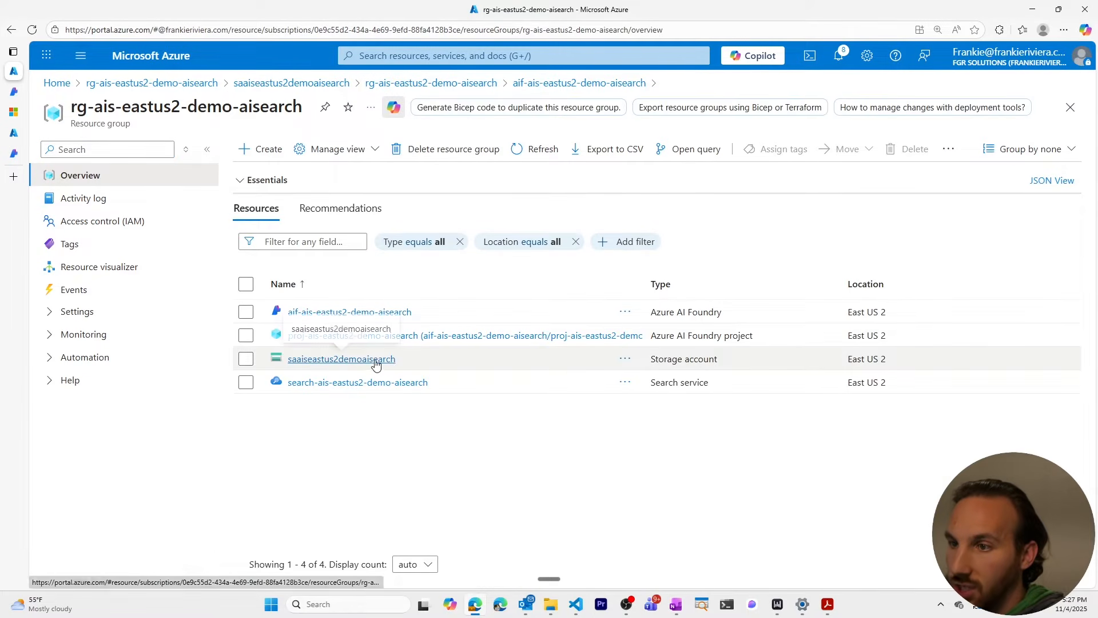
{"action": "left_click", "coordinate": [361, 383]}
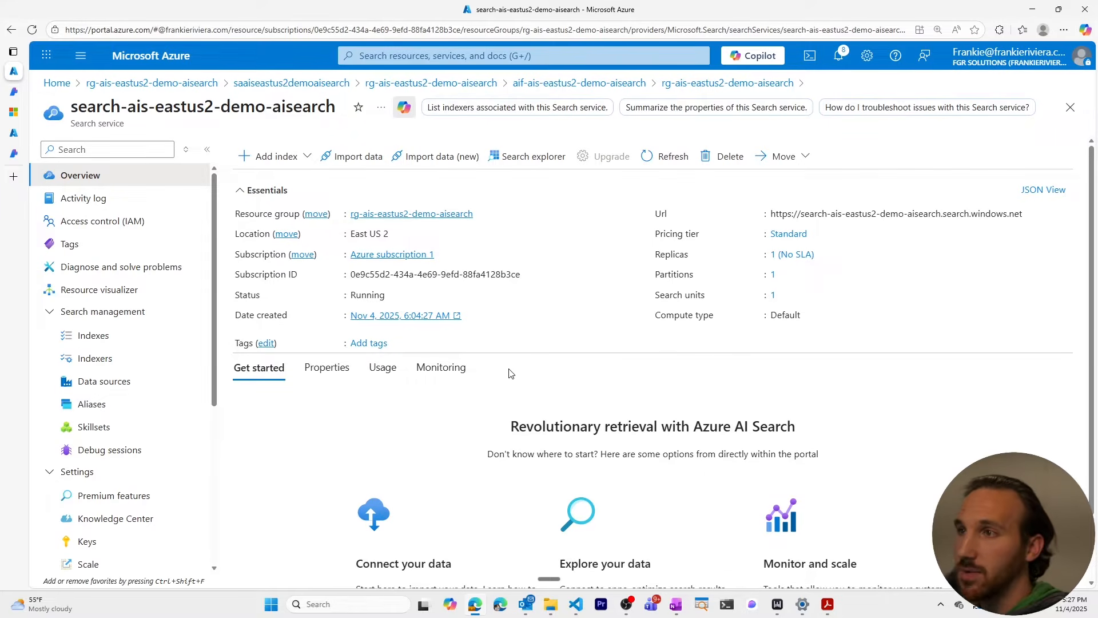
{"action": "left_click", "coordinate": [450, 165]}
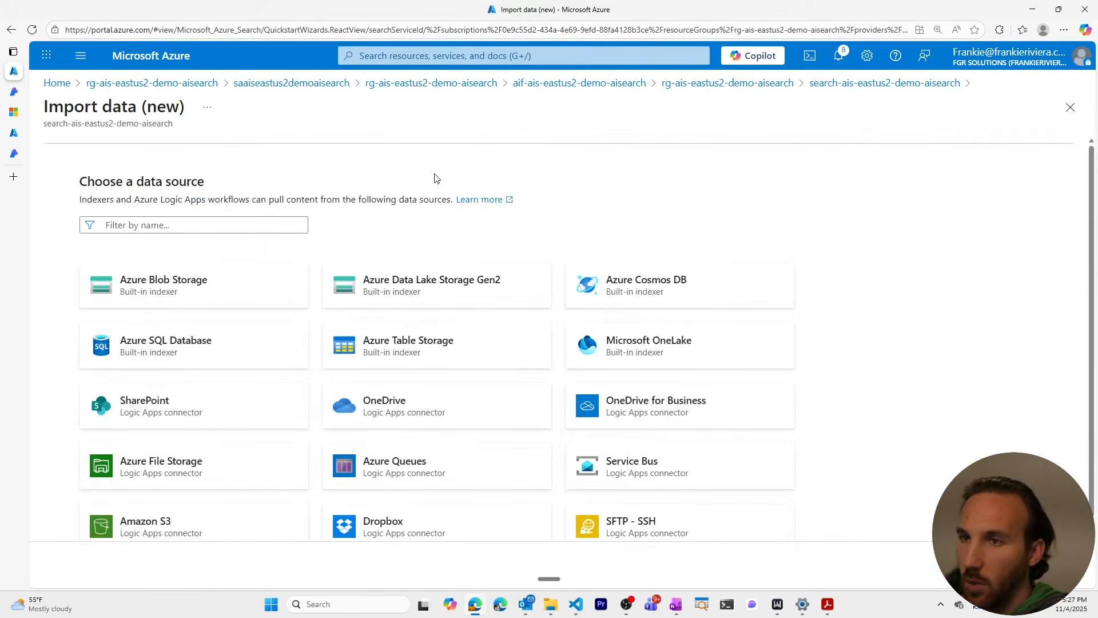
{"action": "left_click", "coordinate": [213, 287]}
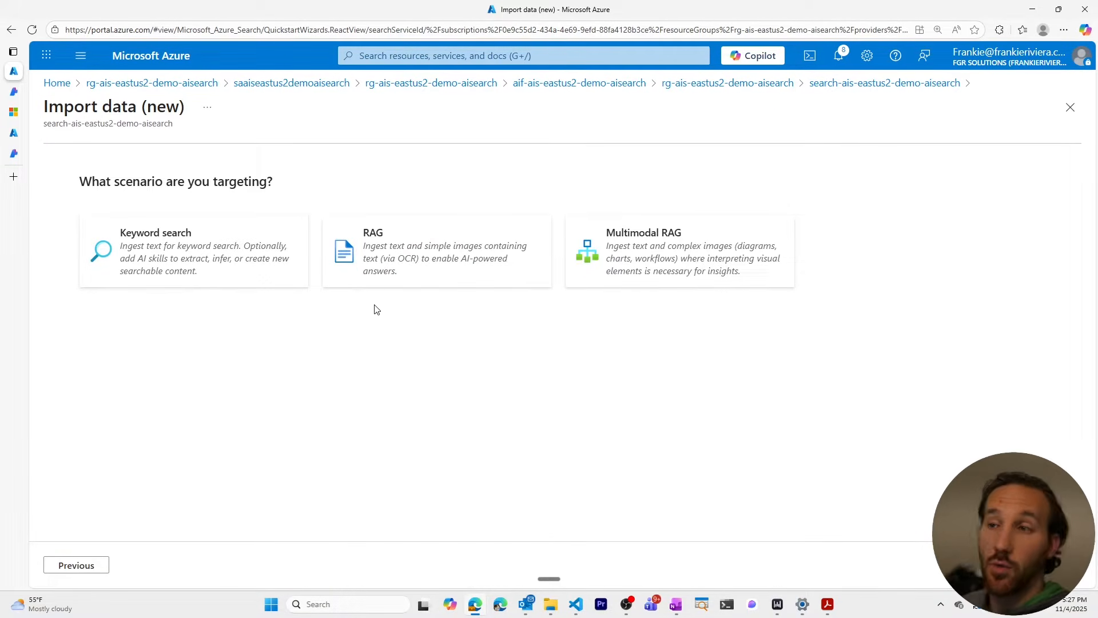
- Choose the RAG scenario and connect the nasa-e-book container of storage account saaiseastus2demoaisearch, without deletion tracking or managed identity authentication
{"action": "left_click", "coordinate": [442, 255]}
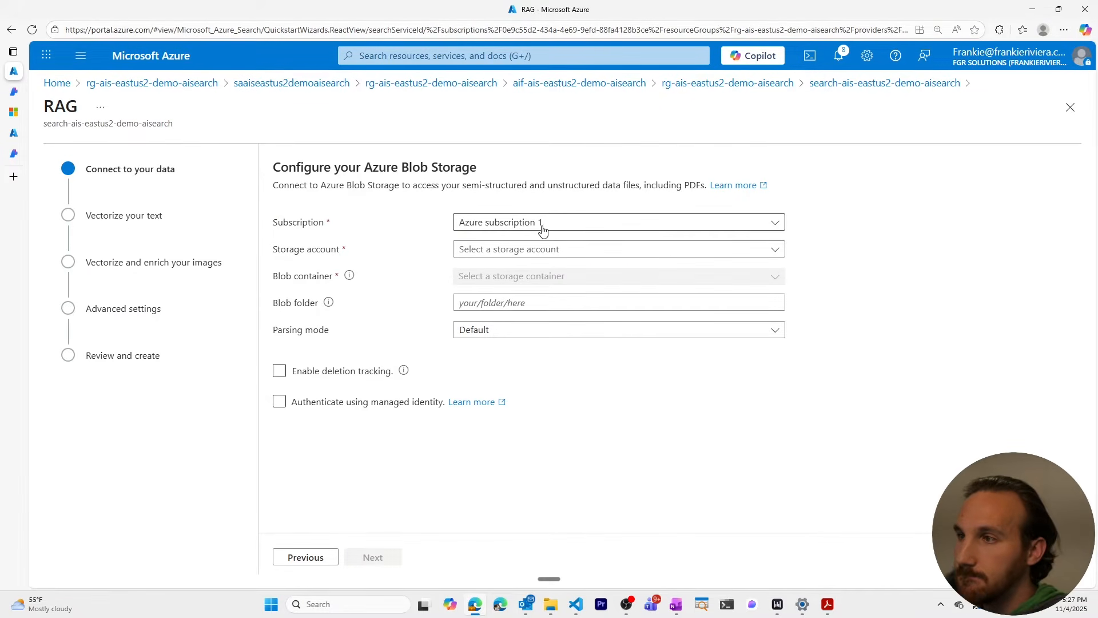
{"action": "left_click", "coordinate": [580, 254]}
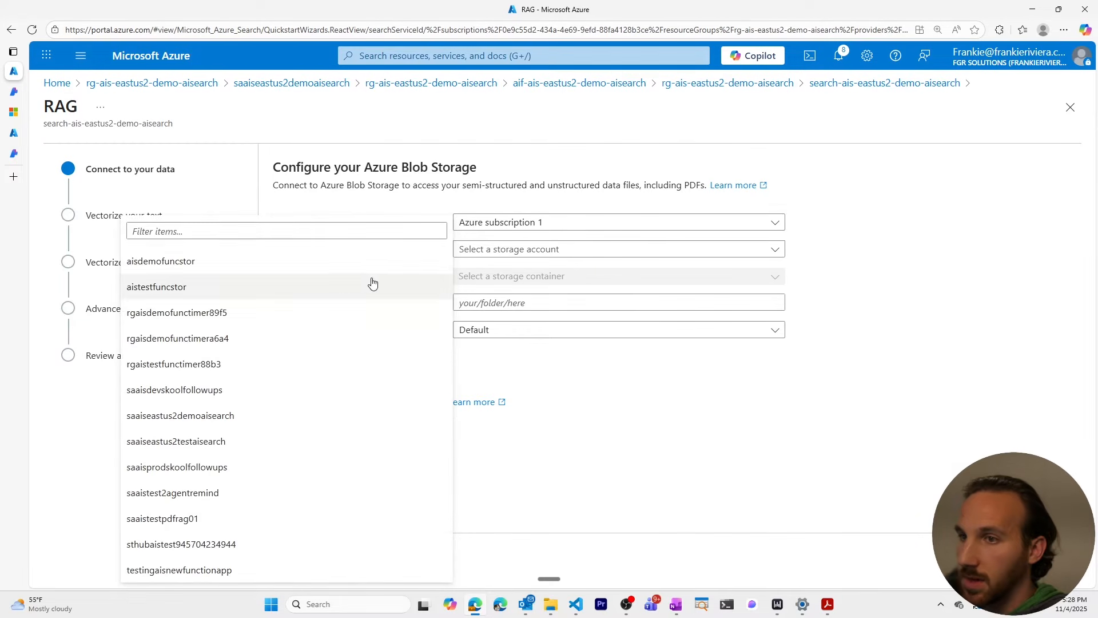
{"action": "left_click", "coordinate": [250, 415]}
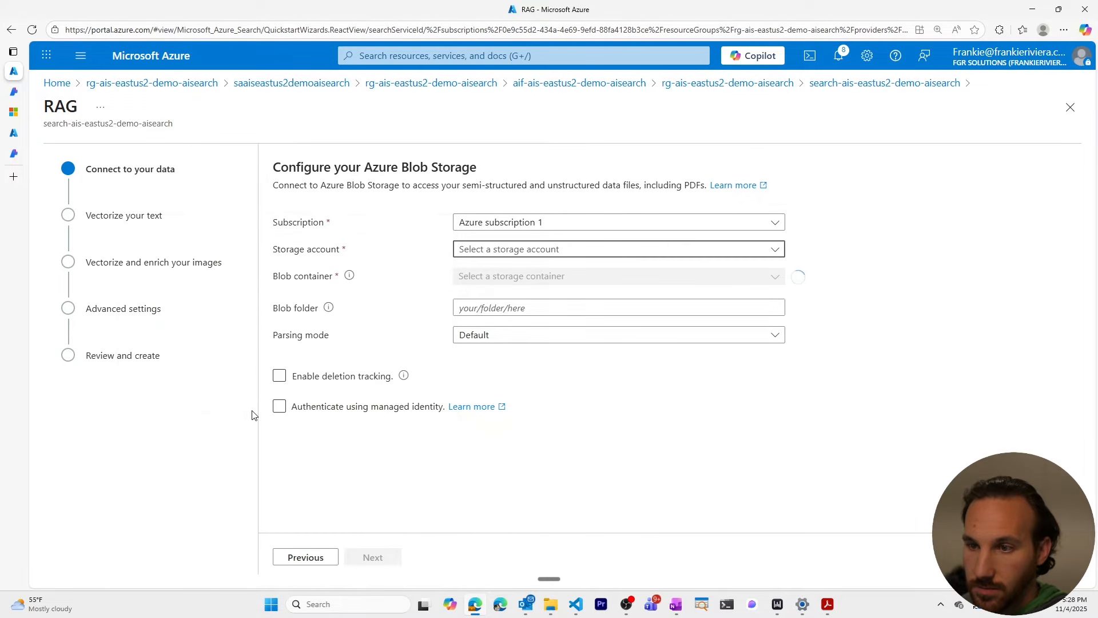
{"action": "left_click", "coordinate": [531, 277]}
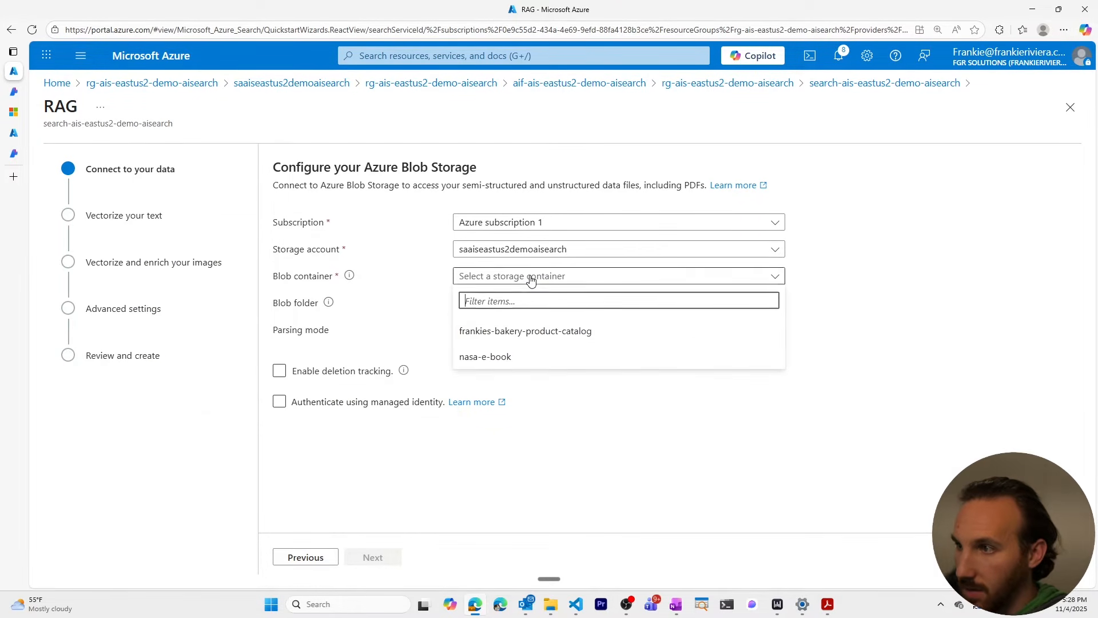
{"action": "left_click", "coordinate": [532, 355]}
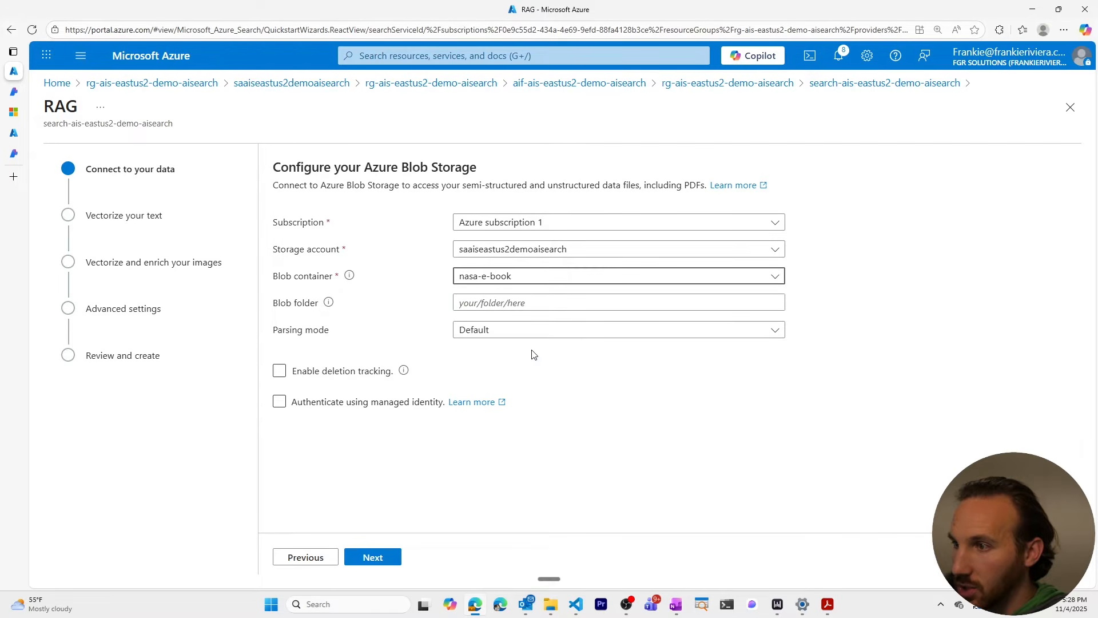
{"action": "left_click", "coordinate": [466, 305]}
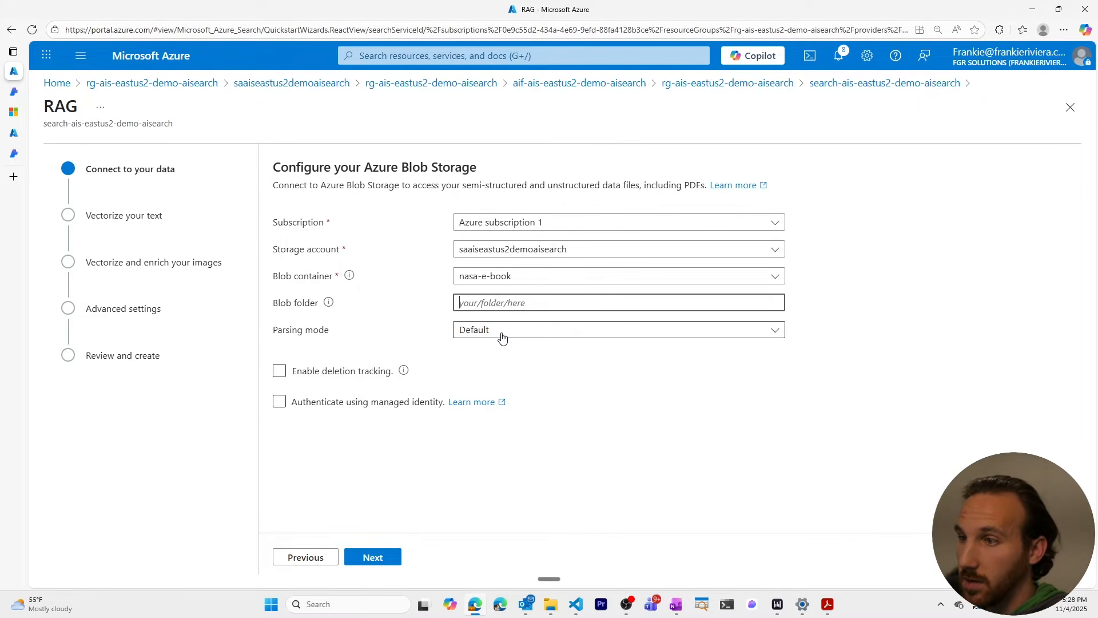
{"action": "left_click", "coordinate": [369, 375]}
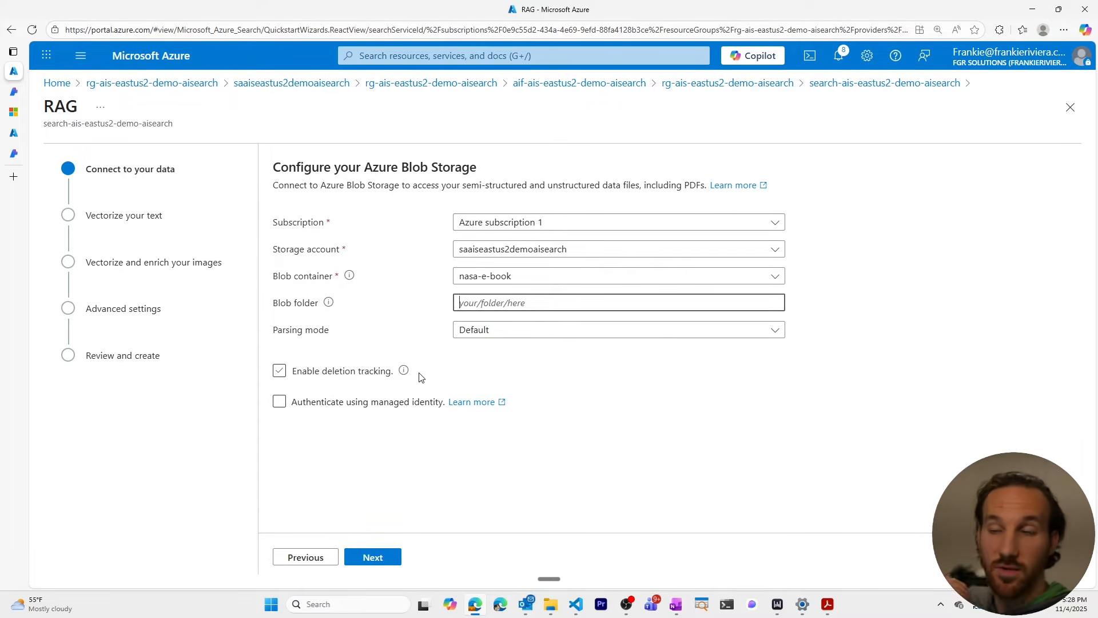
{"action": "left_click", "coordinate": [279, 377]}
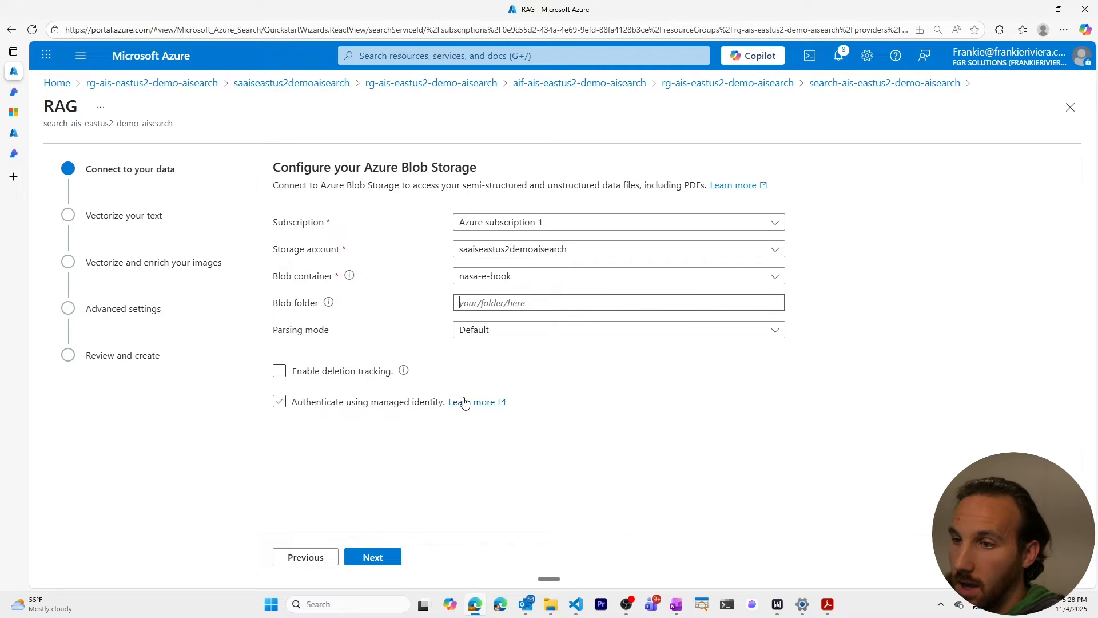
{"action": "left_click", "coordinate": [373, 561]}
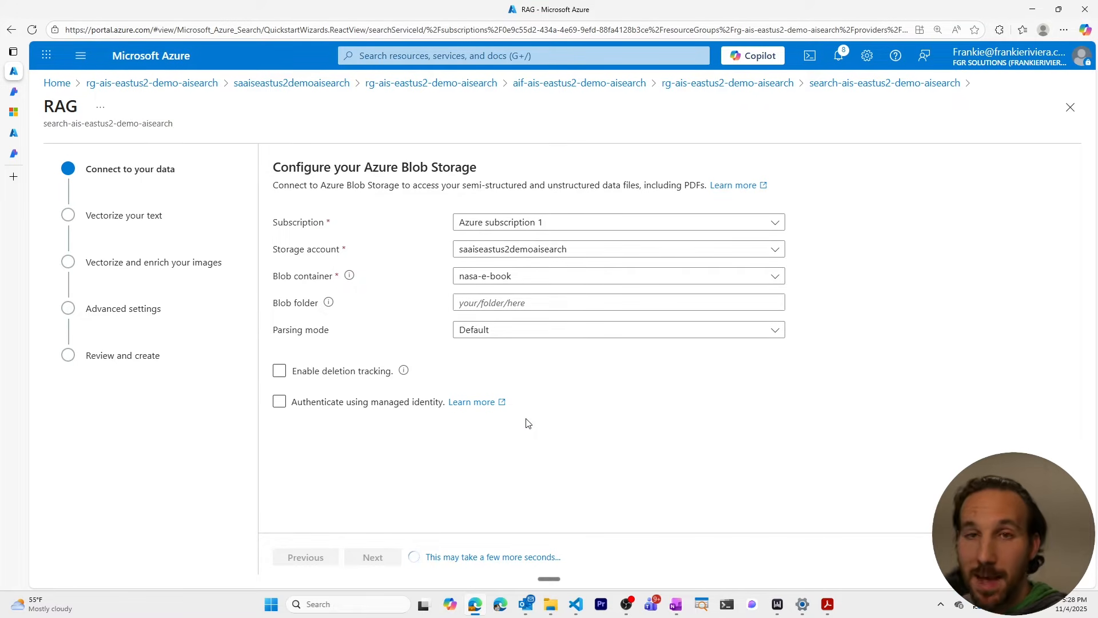
- Configure text vectorization with Azure AI Foundry project proj-ais-eastus2-demo-aisearch and deployment text-embedding-3-small-nasa-e-book, using API key authentication and acknowledging the additional costs
{"action": "left_click", "coordinate": [642, 211]}
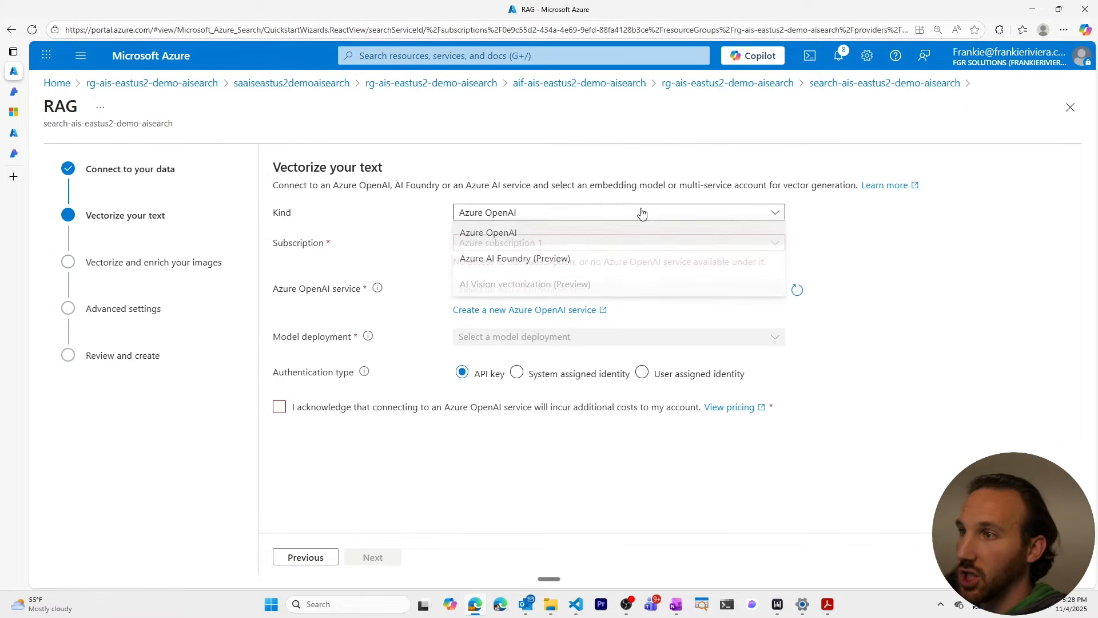
{"action": "left_click", "coordinate": [618, 259]}
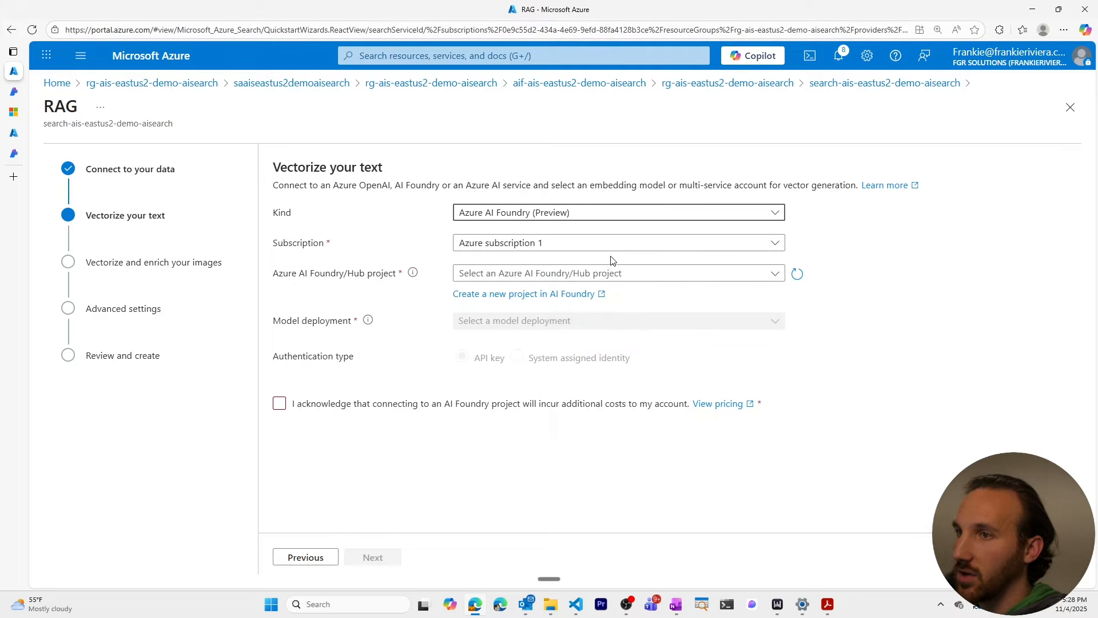
{"action": "left_click", "coordinate": [577, 276]}
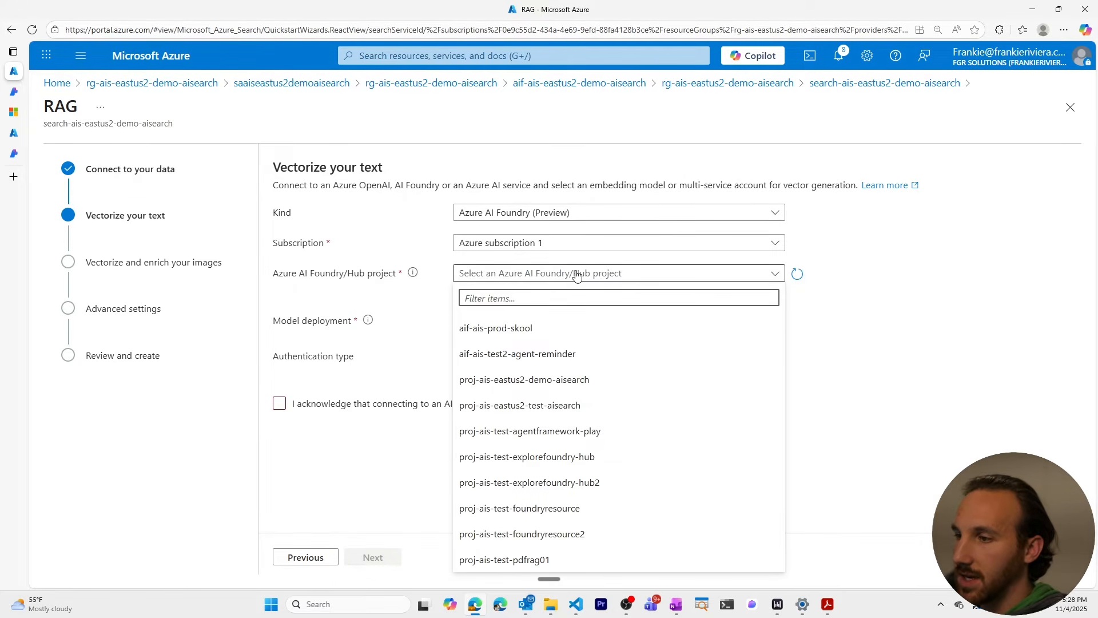
{"action": "left_click", "coordinate": [603, 380]}
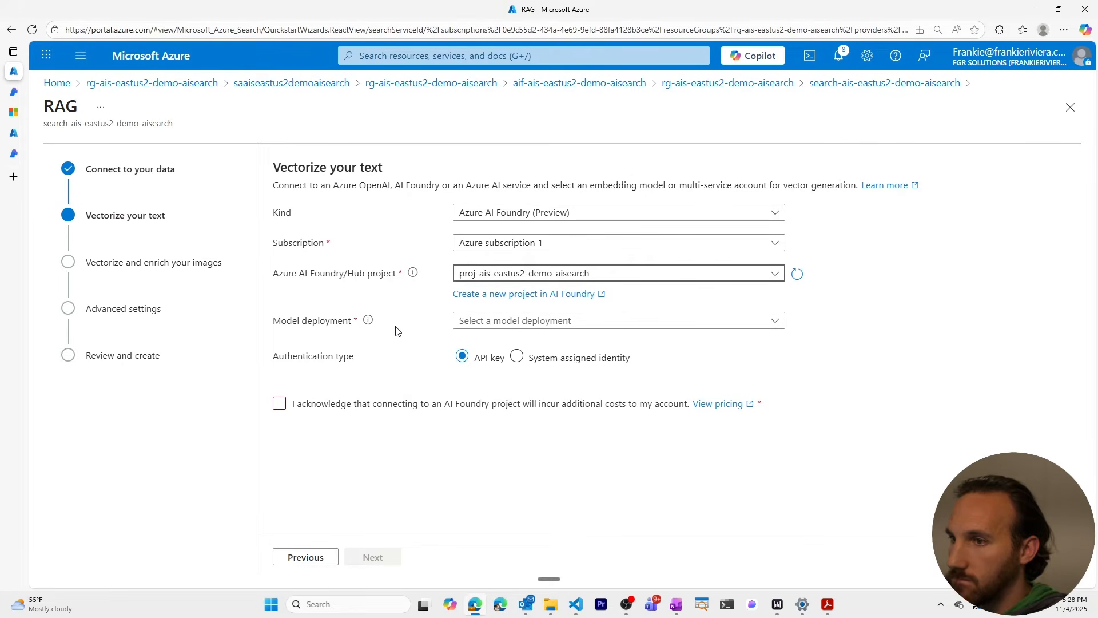
{"action": "left_click", "coordinate": [539, 320]}
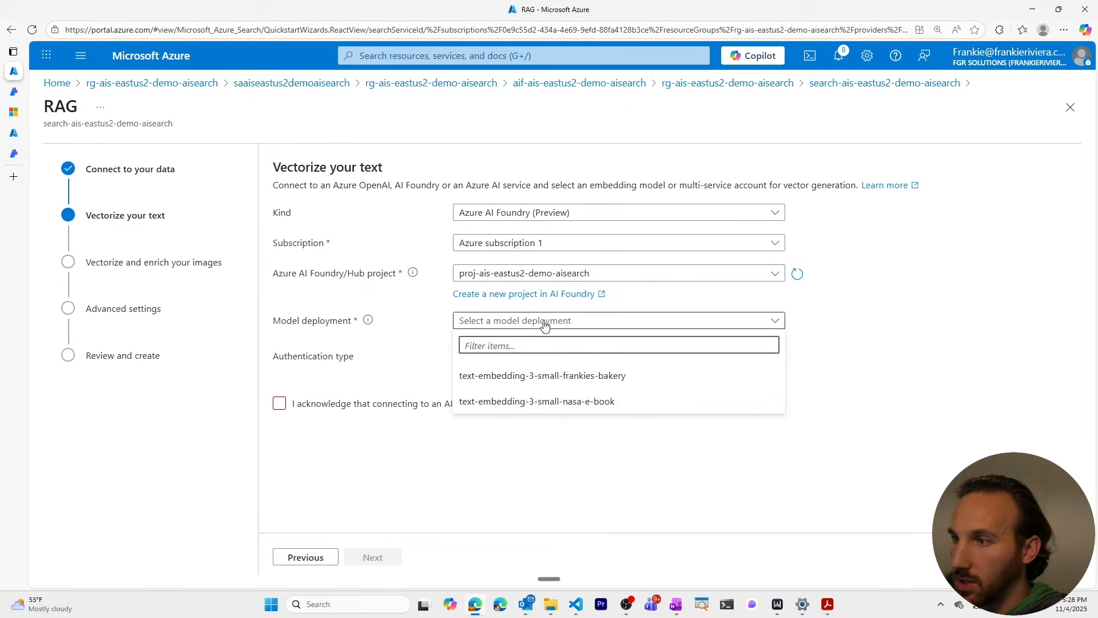
{"action": "left_click", "coordinate": [559, 401]}
{"action": "left_click", "coordinate": [559, 404]}
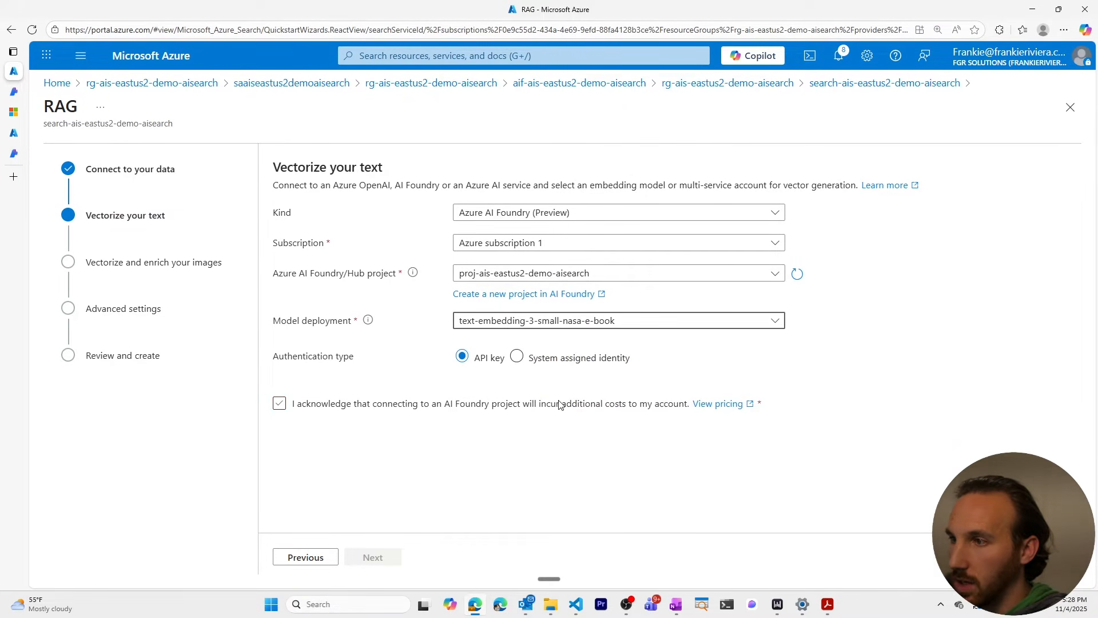
{"action": "left_click", "coordinate": [280, 408]}
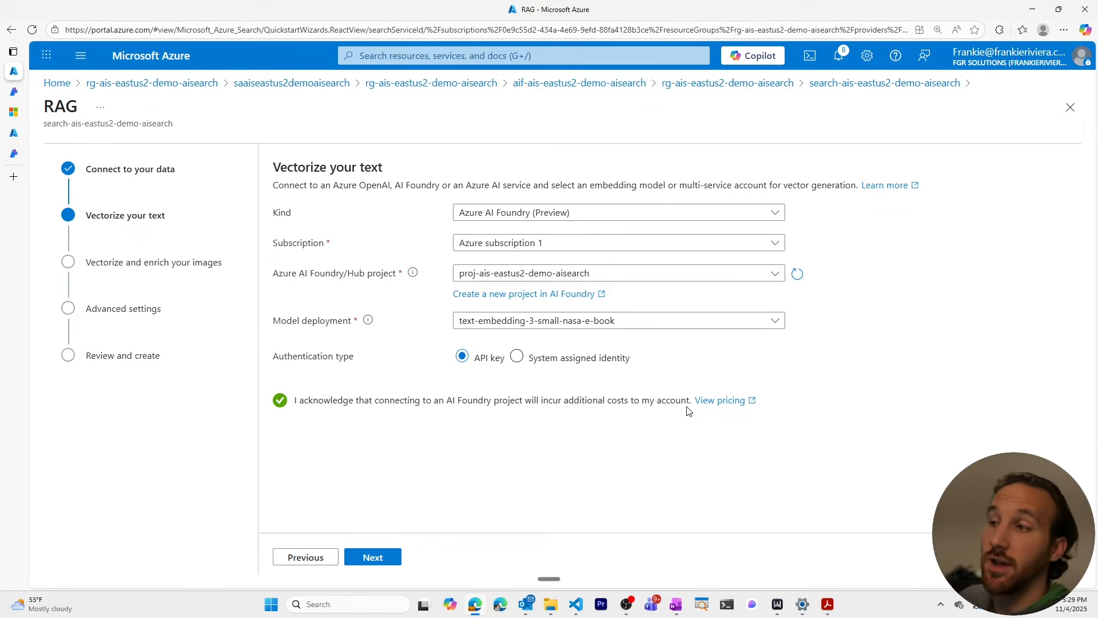
{"action": "left_click", "coordinate": [391, 559]}
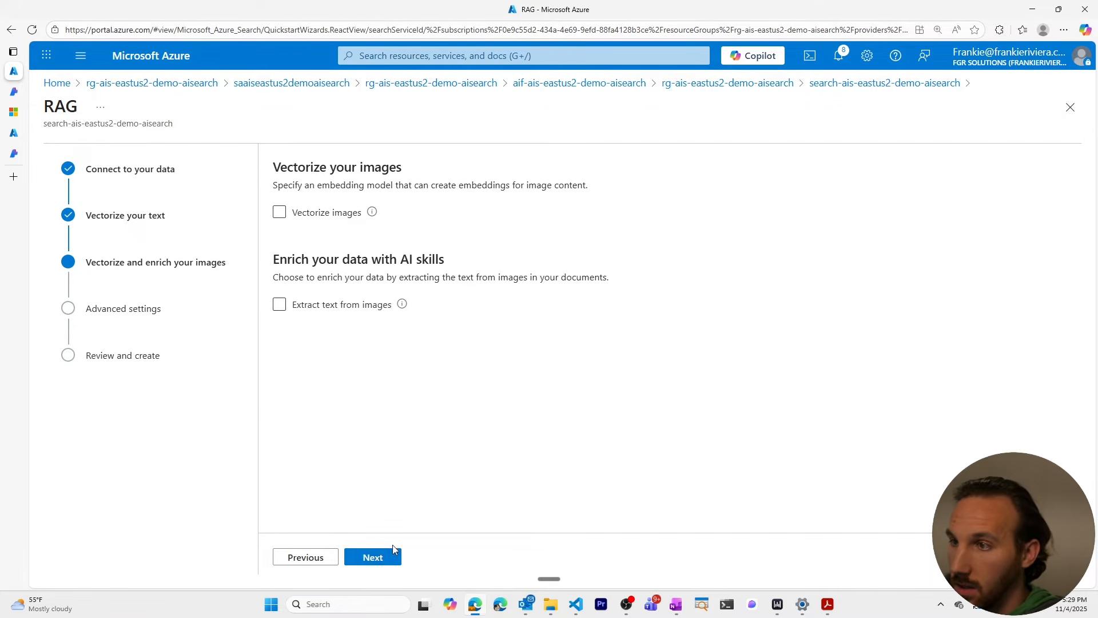
- Leave image vectorization and image text extraction off, and disable the semantic ranker in the advanced settings
{"action": "left_click", "coordinate": [350, 212]}
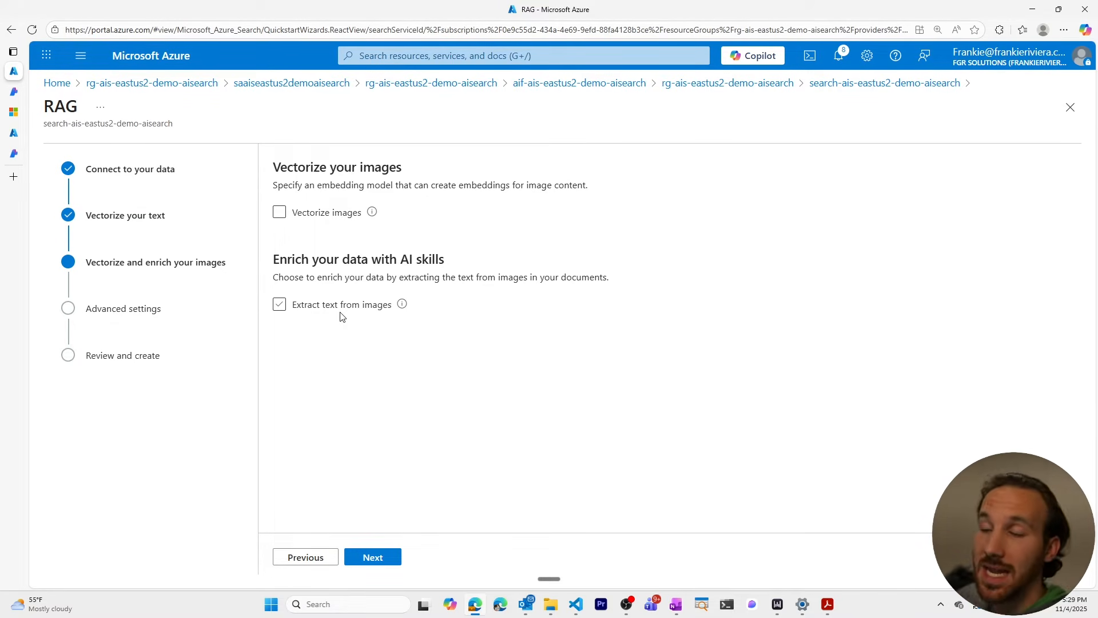
{"action": "left_click", "coordinate": [373, 558]}
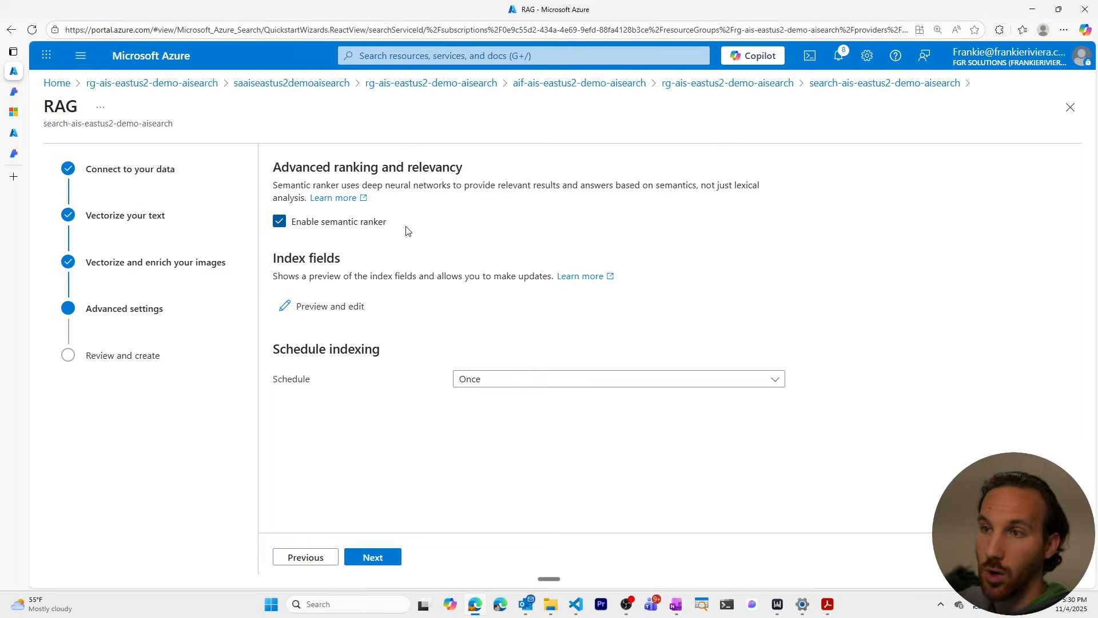
{"action": "left_click", "coordinate": [280, 221]}
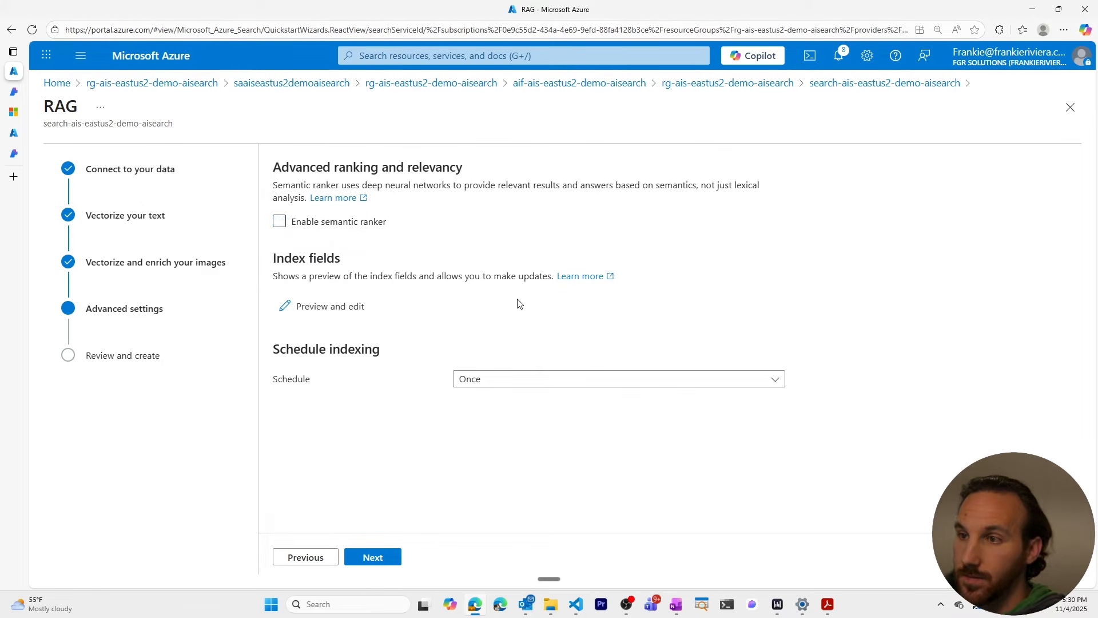
- Preview the index field definitions without changing them, and keep the indexing schedule at Once before proceeding to the review
{"action": "left_click", "coordinate": [334, 305]}
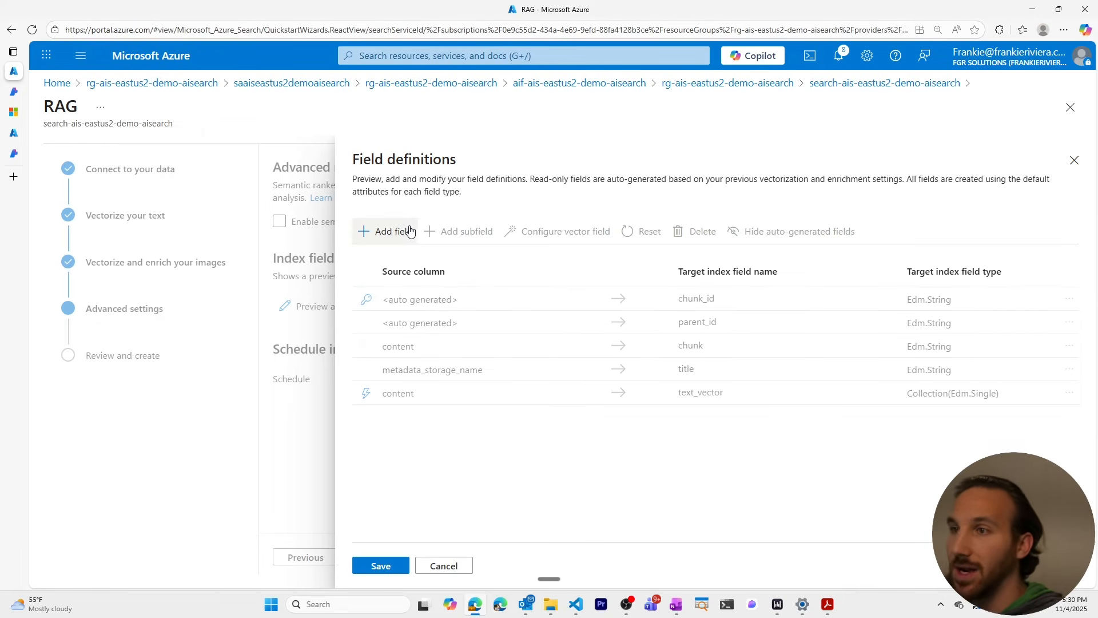
{"action": "left_click", "coordinate": [452, 565]}
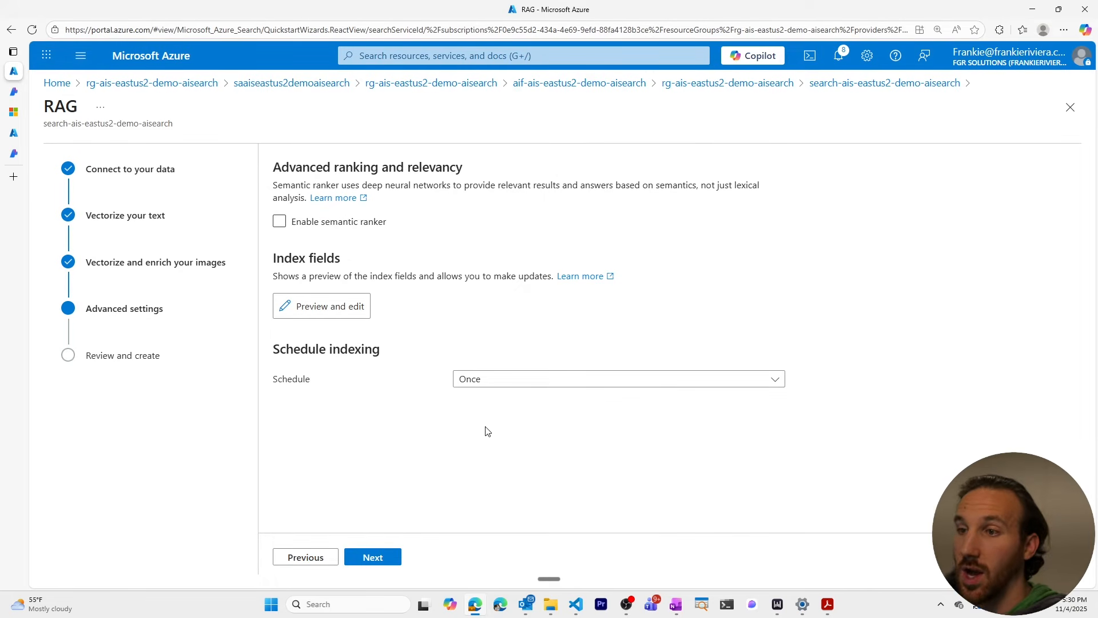
{"action": "left_click", "coordinate": [496, 386]}
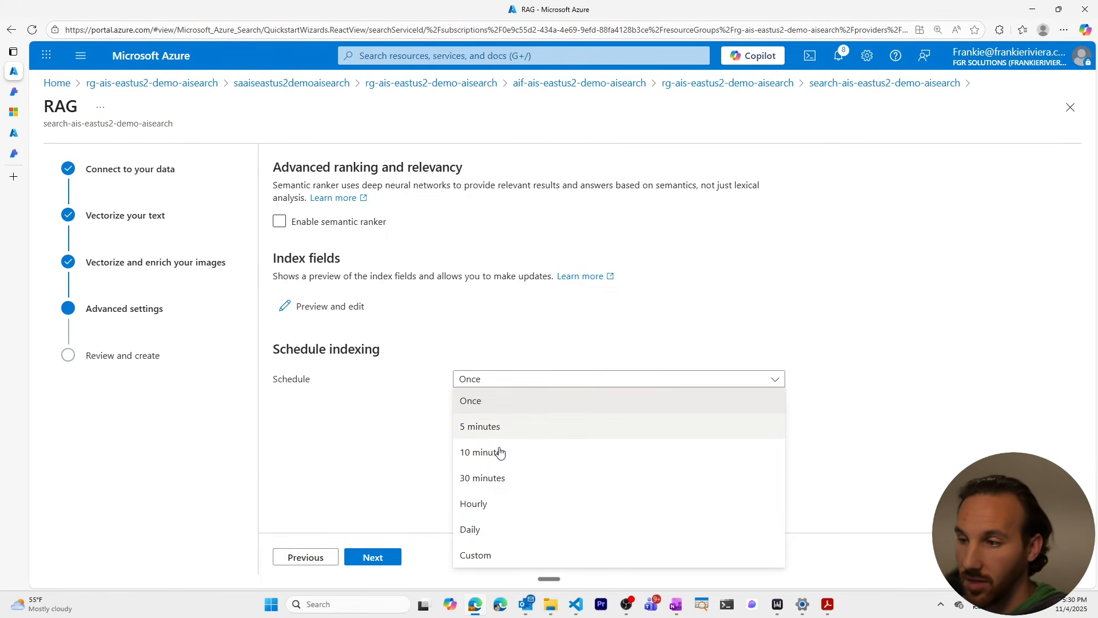
{"action": "left_click", "coordinate": [408, 429]}
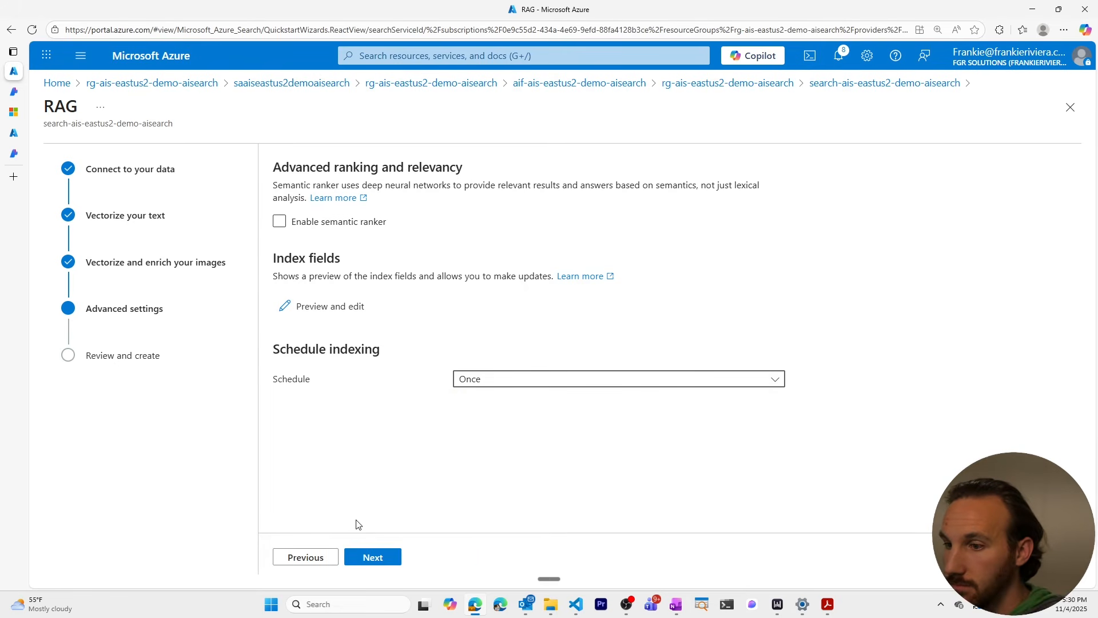
{"action": "left_click", "coordinate": [371, 558]}
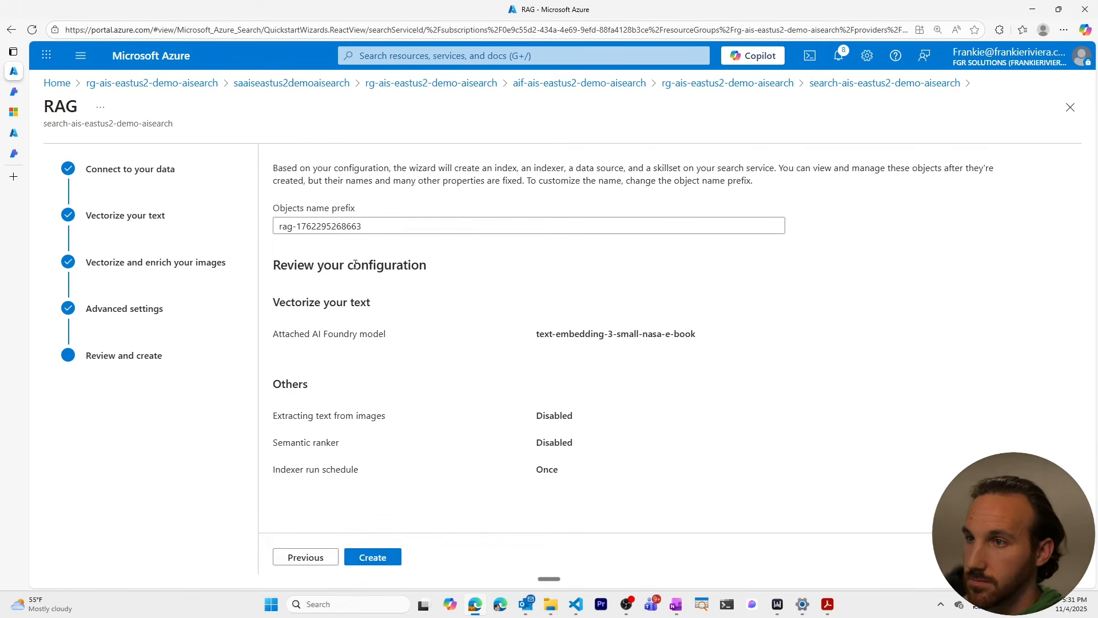
- Set the objects name prefix to nasa-e-book-rag, create the search objects and return to the search service overview
{"action": "triple_click", "coordinate": [323, 225]}
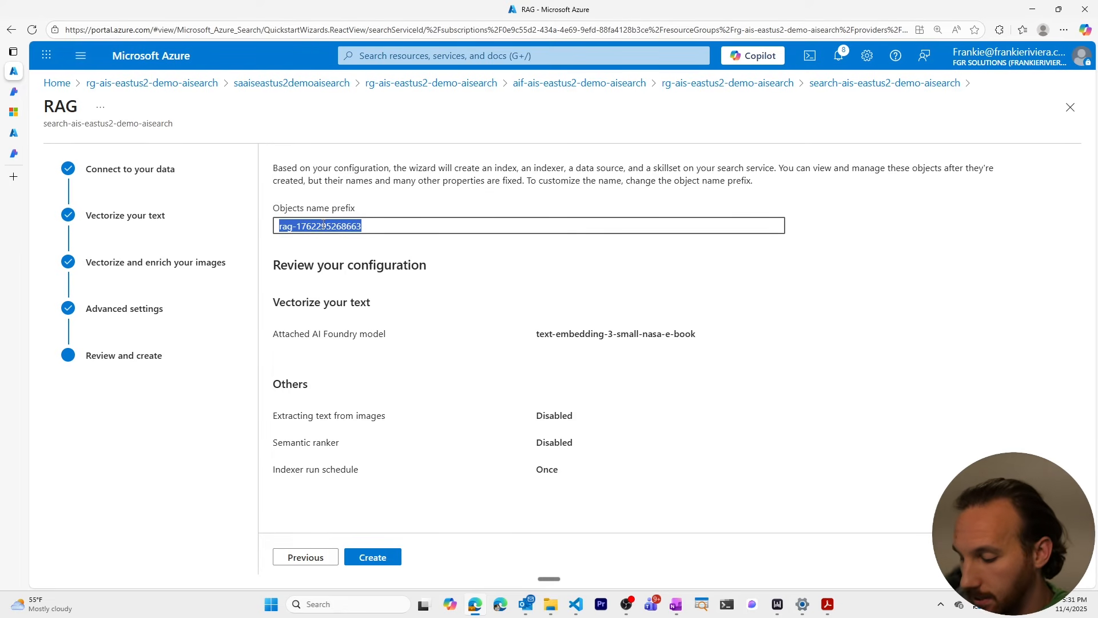
{"action": "type", "text": "nasa-"}
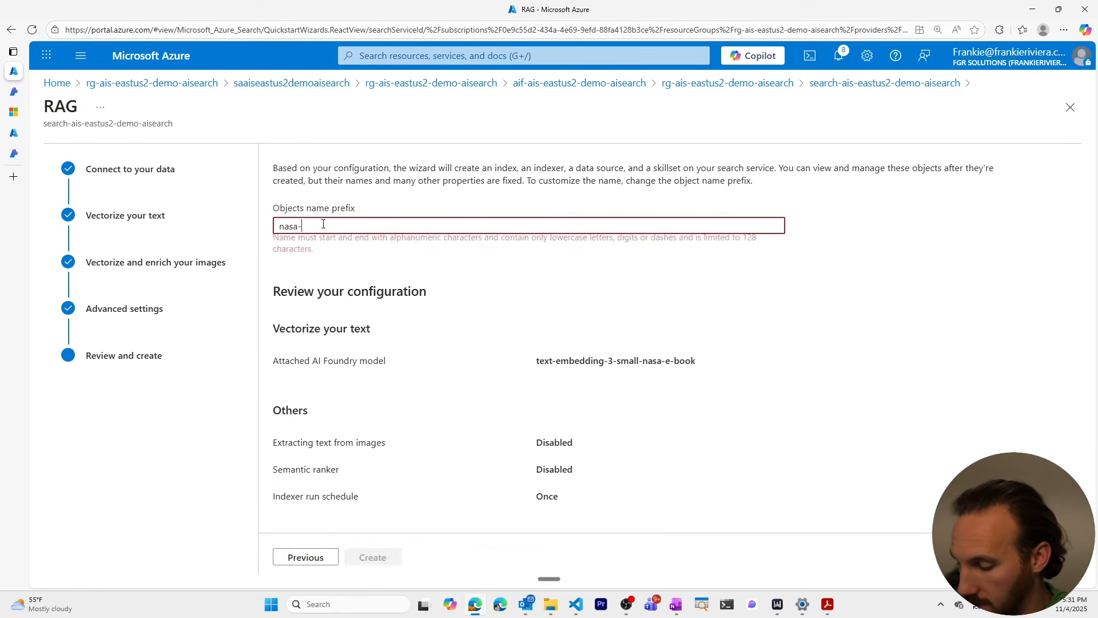
{"action": "type", "text": "e-book"}
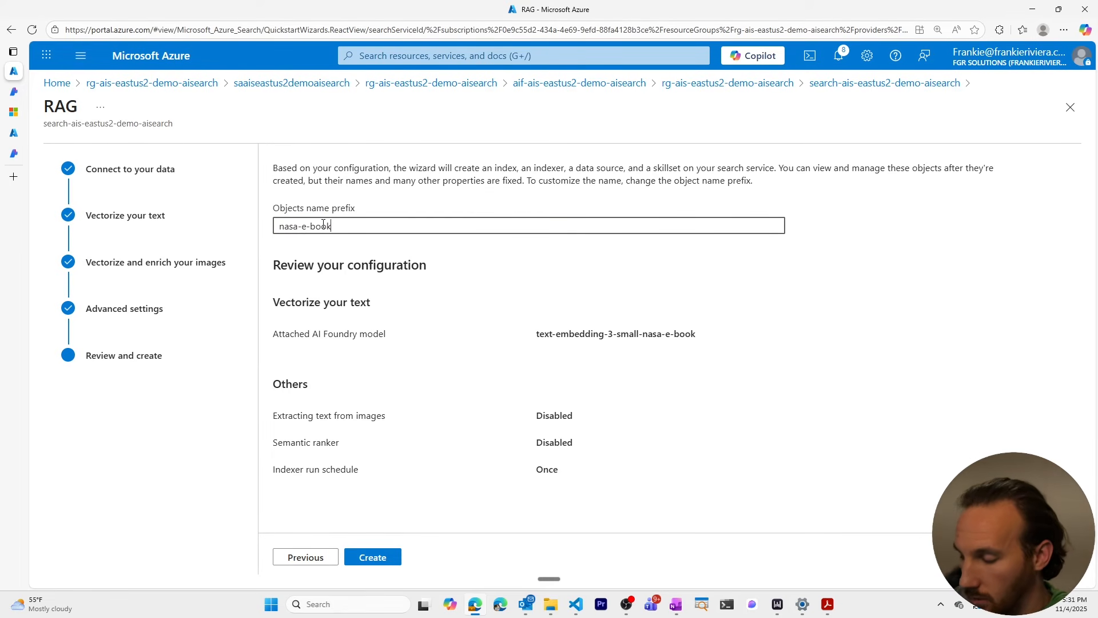
{"action": "type", "text": "-rag"}
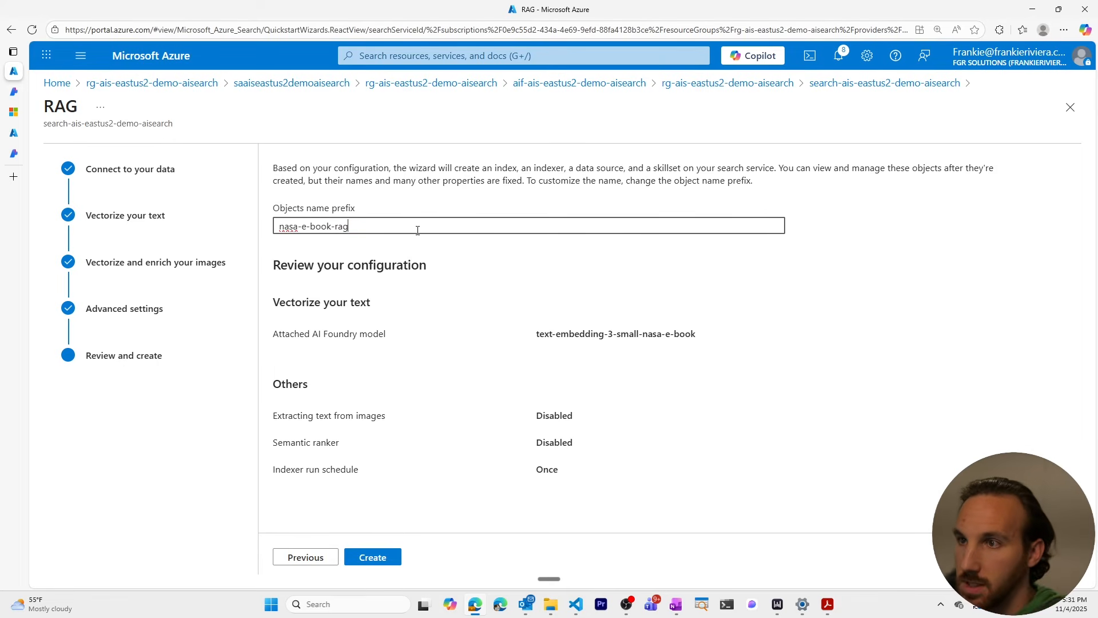
{"action": "left_click", "coordinate": [377, 557]}
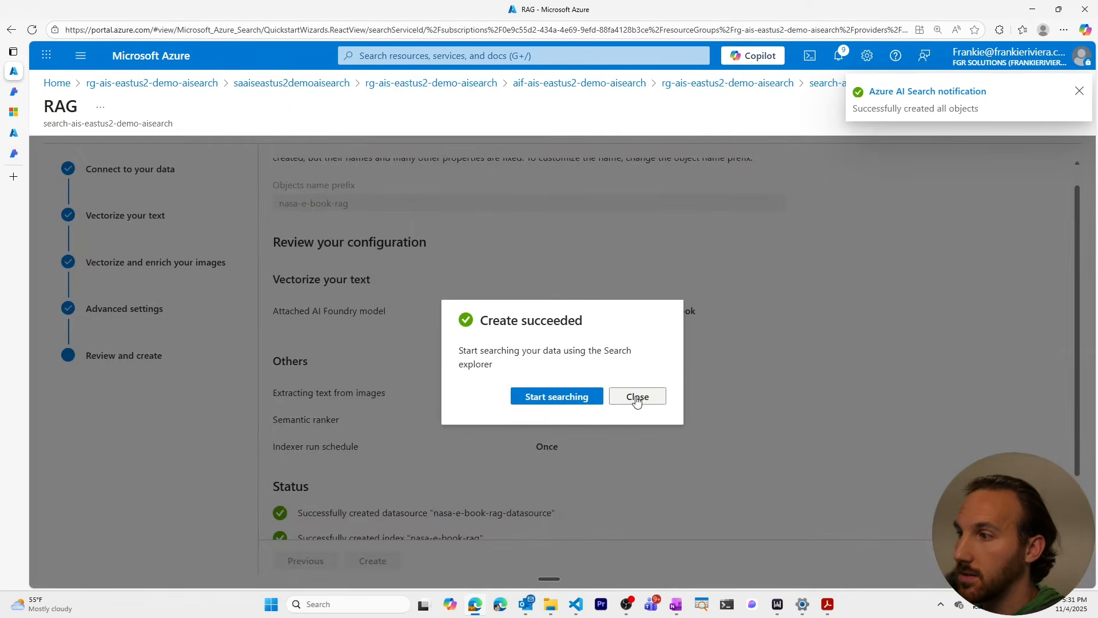
{"action": "left_click", "coordinate": [637, 397]}
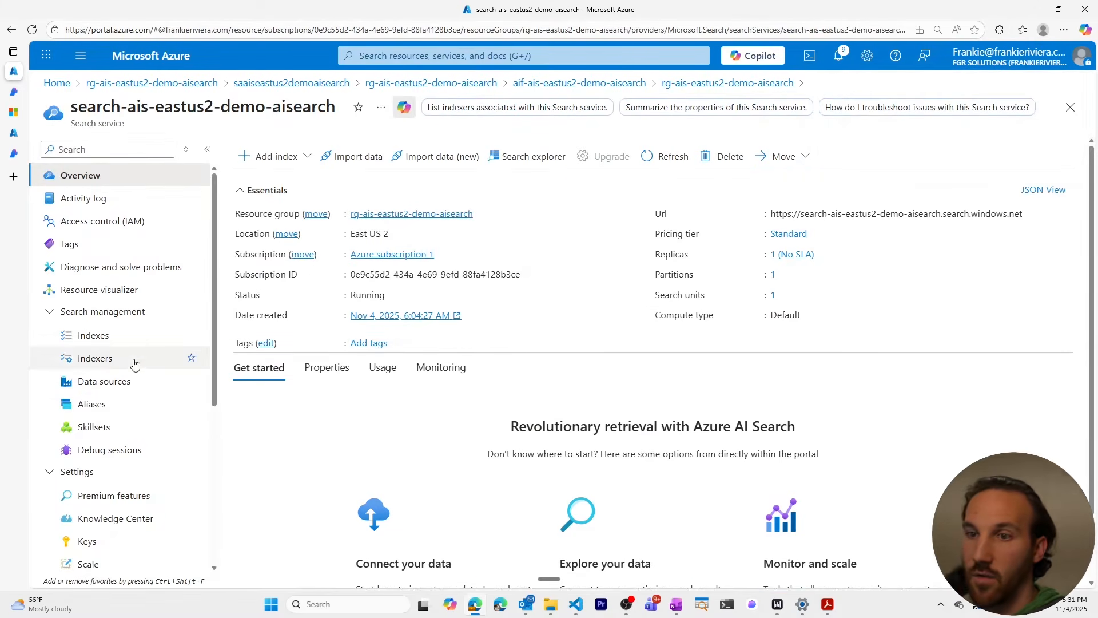
- Review the search service's indexes, indexers, data sources and skillsets for the nasa-e-book-rag objects
{"action": "left_click", "coordinate": [132, 338]}
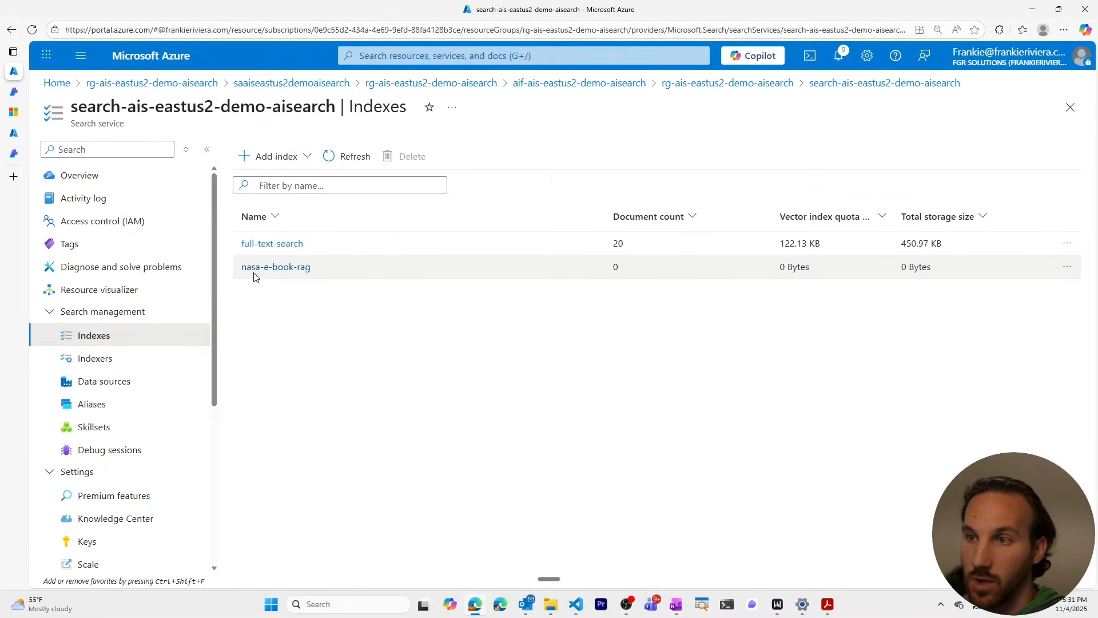
{"action": "left_click", "coordinate": [118, 363]}
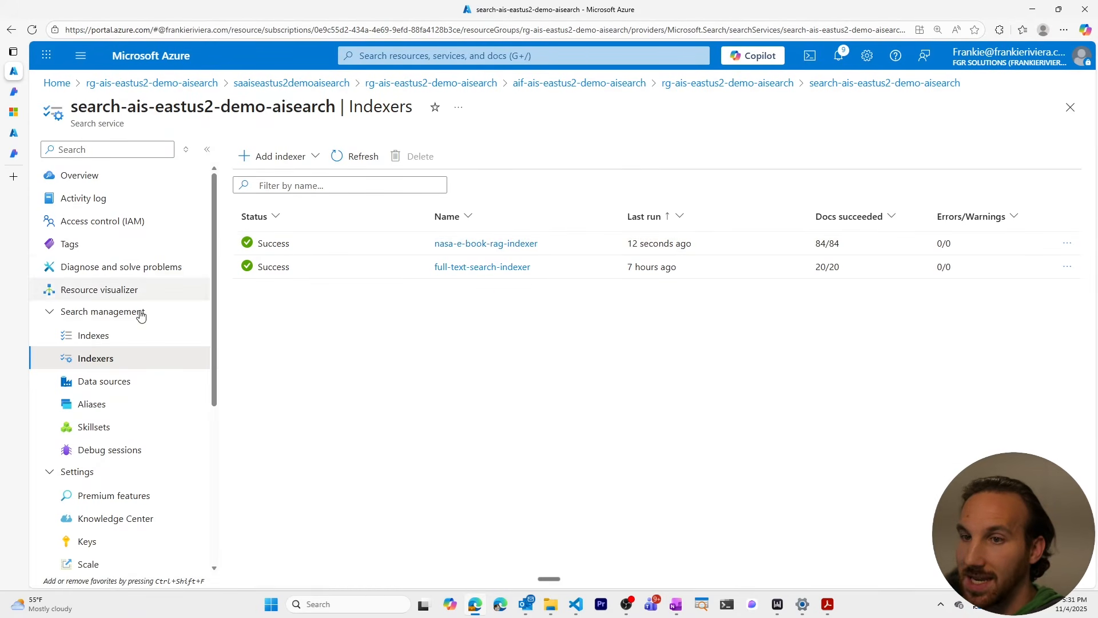
{"action": "left_click", "coordinate": [128, 381]}
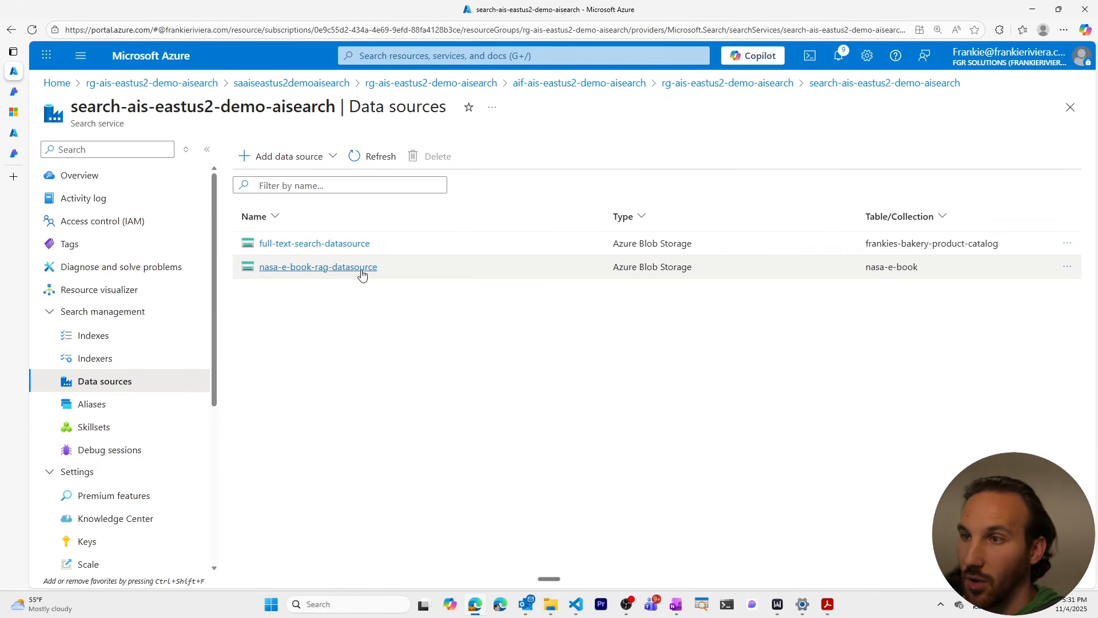
{"action": "left_click", "coordinate": [104, 426]}
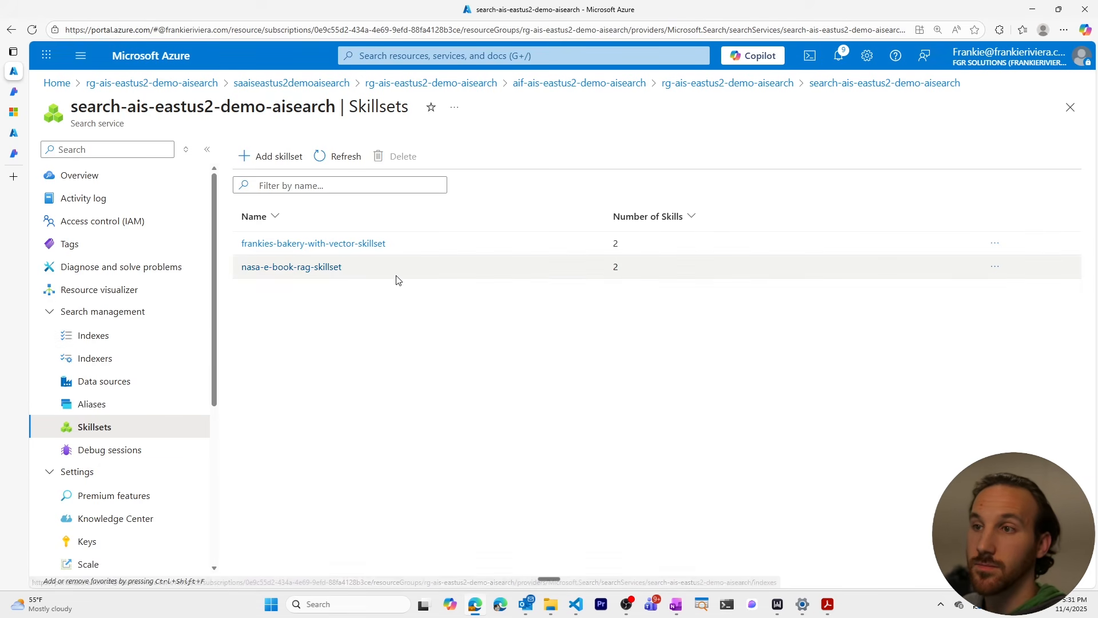
- Run an empty search on the nasa-e-book-rag index and examine the returned chunks and their text vectors
{"action": "left_click", "coordinate": [143, 336]}
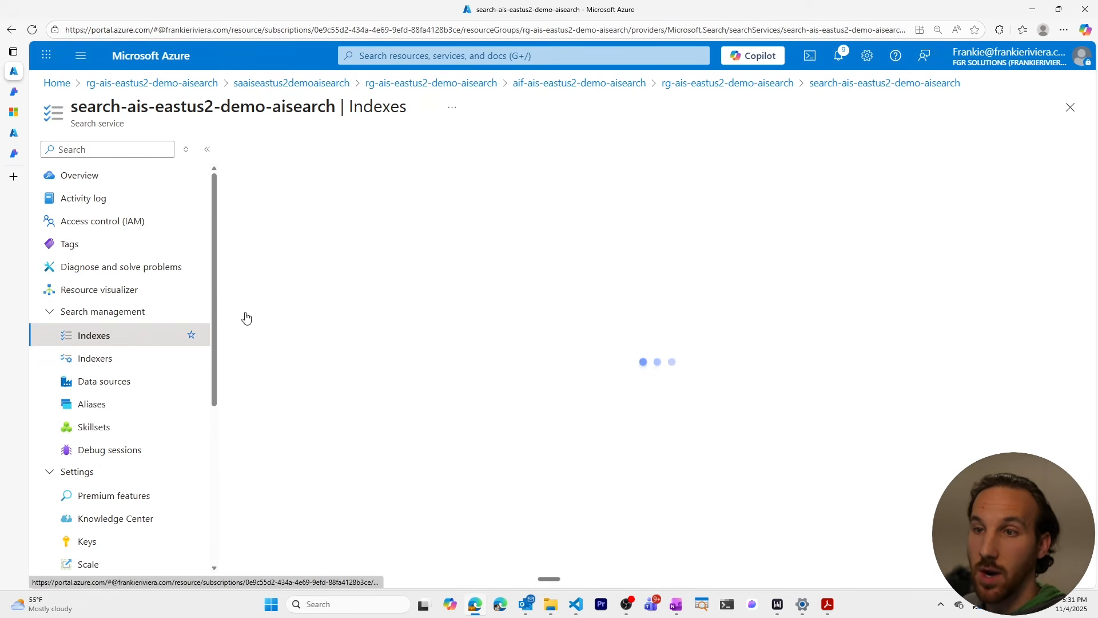
{"action": "left_click", "coordinate": [290, 268]}
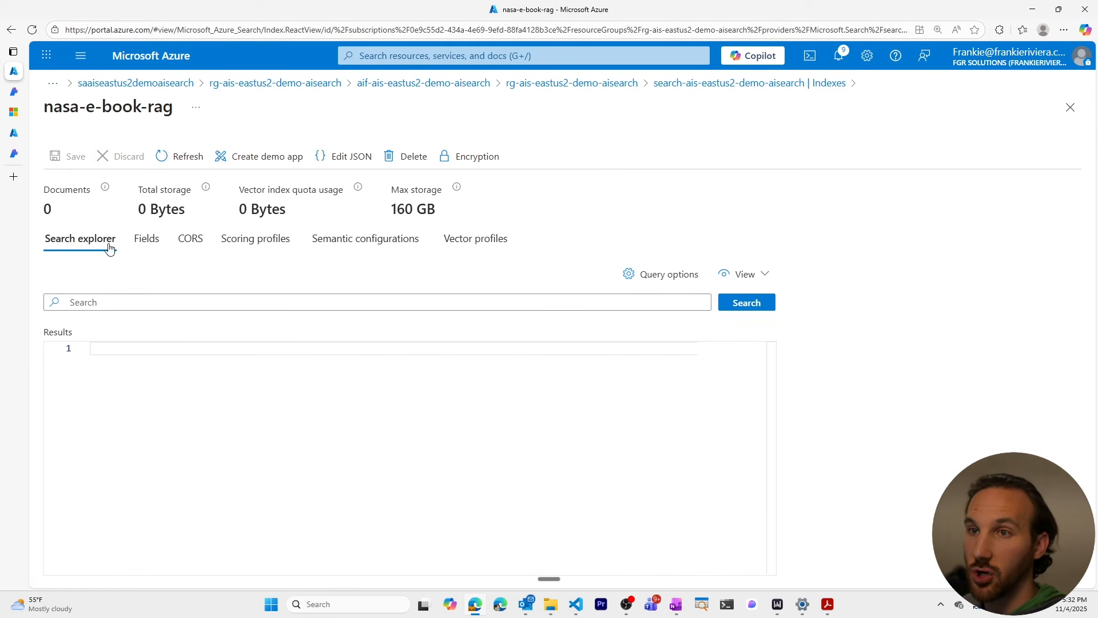
{"action": "left_click", "coordinate": [748, 308]}
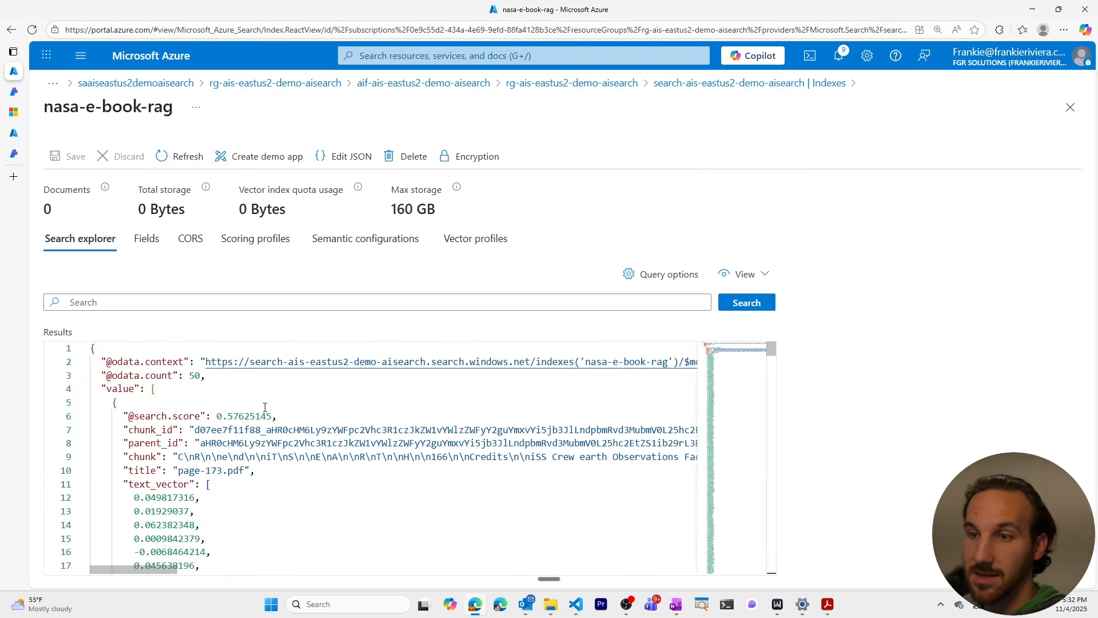
{"action": "scroll", "coordinate": [302, 440], "scroll_direction": "down", "scroll_amount": 5}
{"action": "scroll", "coordinate": [303, 439], "scroll_direction": "up", "scroll_amount": 5}
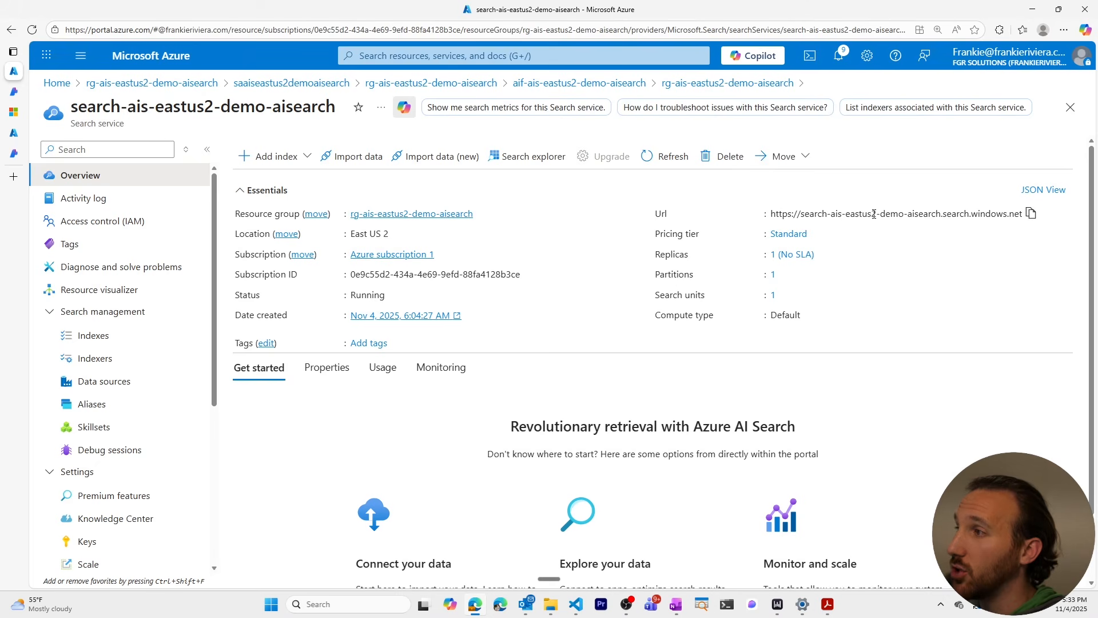
- Review the search service's usage and properties from its overview, and open its API keys and access control settings
{"action": "scroll", "coordinate": [858, 372], "scroll_direction": "down", "scroll_amount": 1}
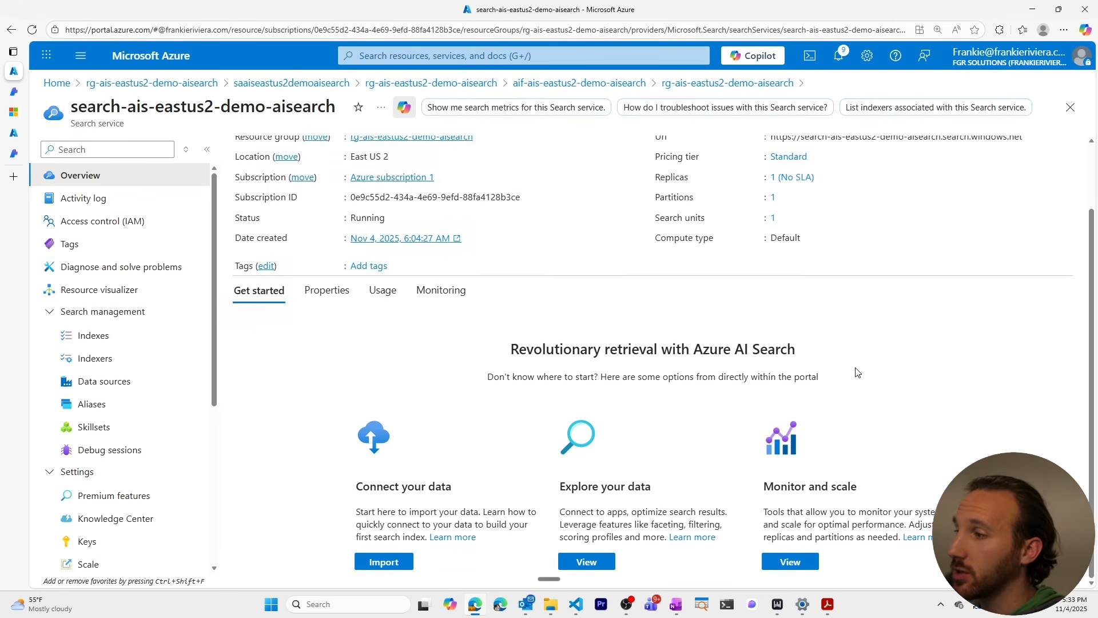
{"action": "left_click", "coordinate": [389, 293]}
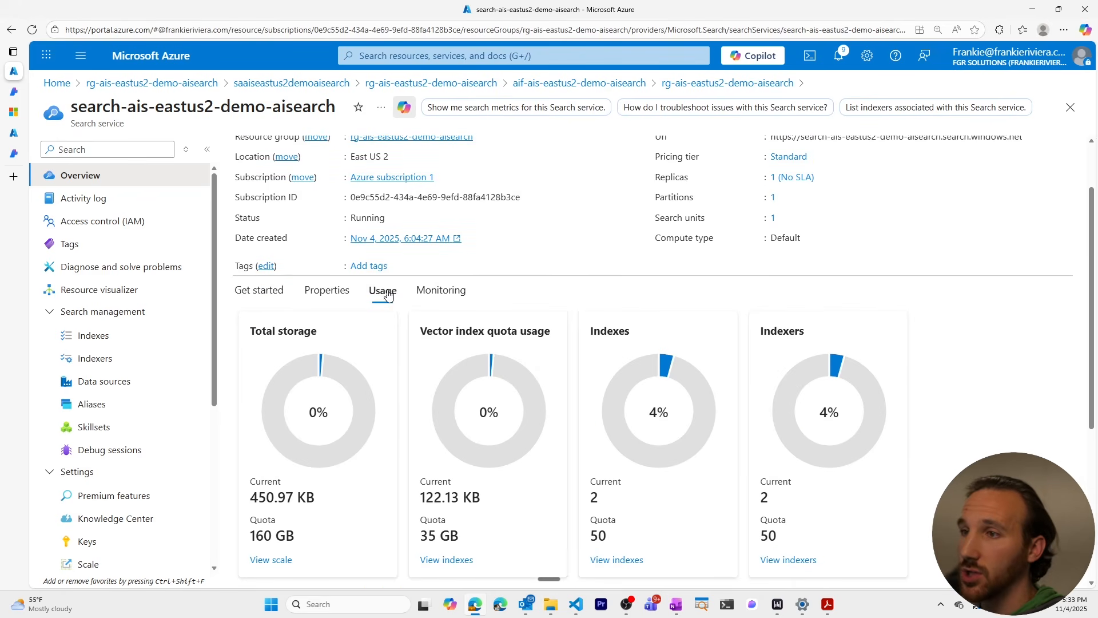
{"action": "left_click", "coordinate": [330, 300]}
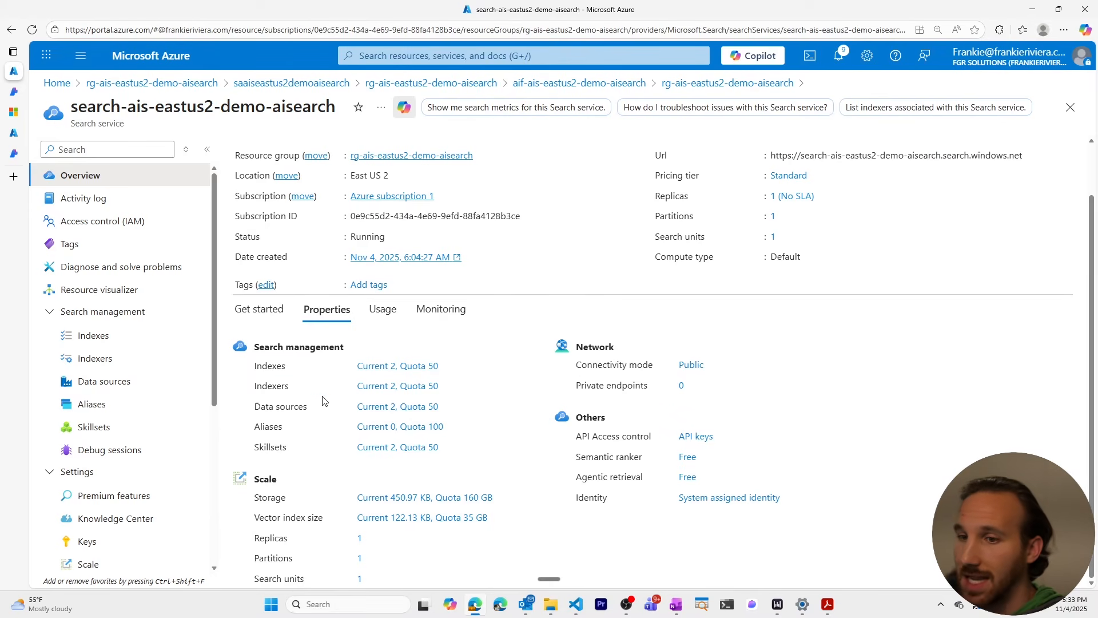
{"action": "scroll", "coordinate": [153, 504], "scroll_direction": "down", "scroll_amount": 3}
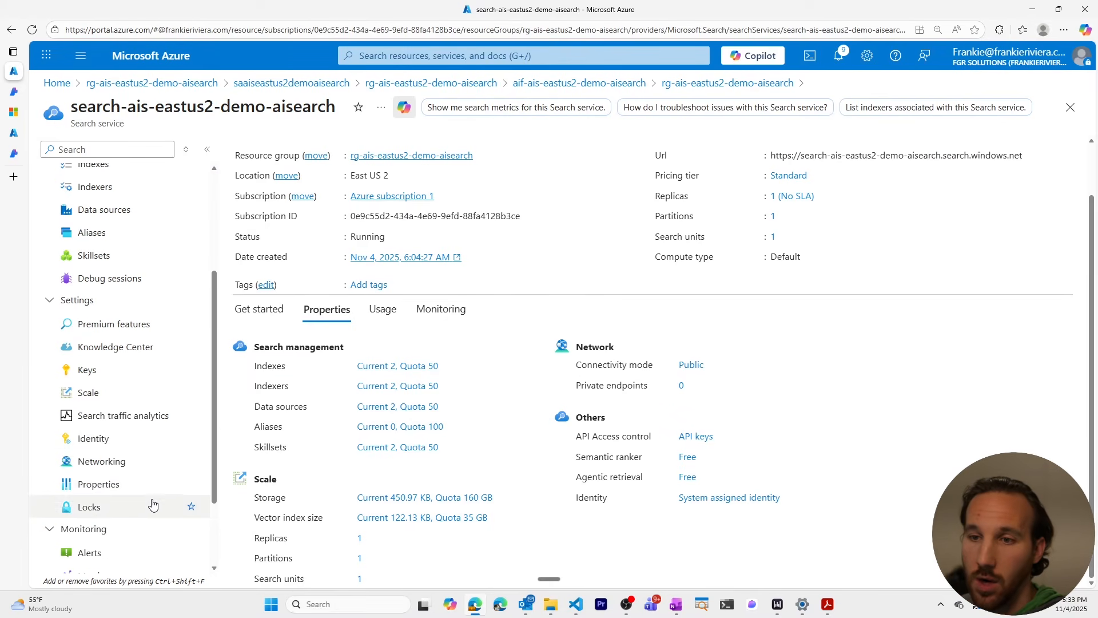
{"action": "left_click", "coordinate": [127, 373]}
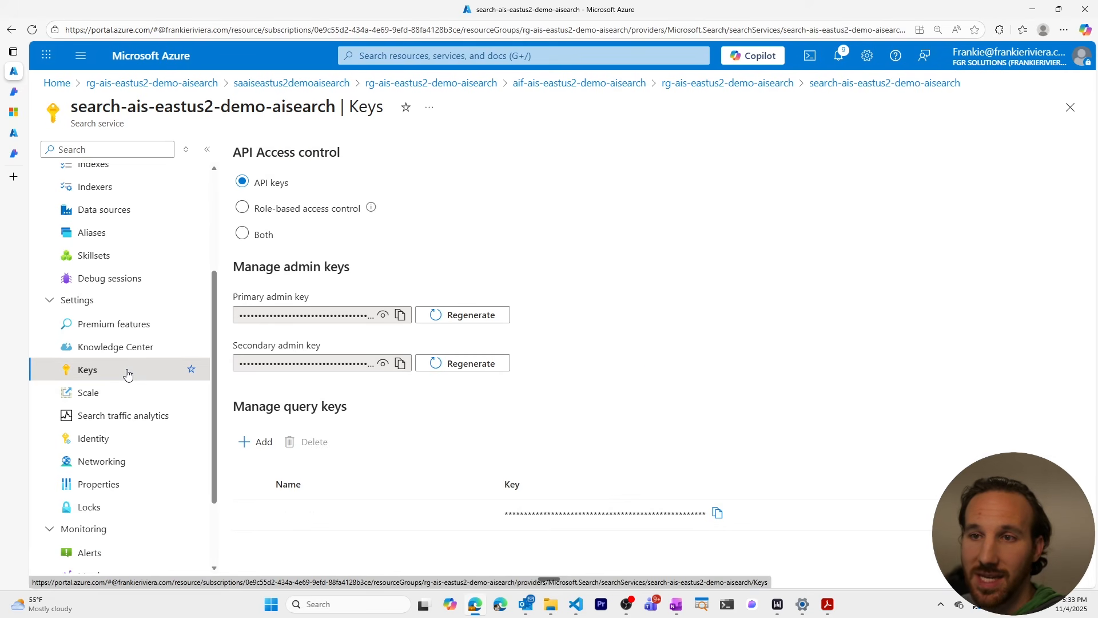